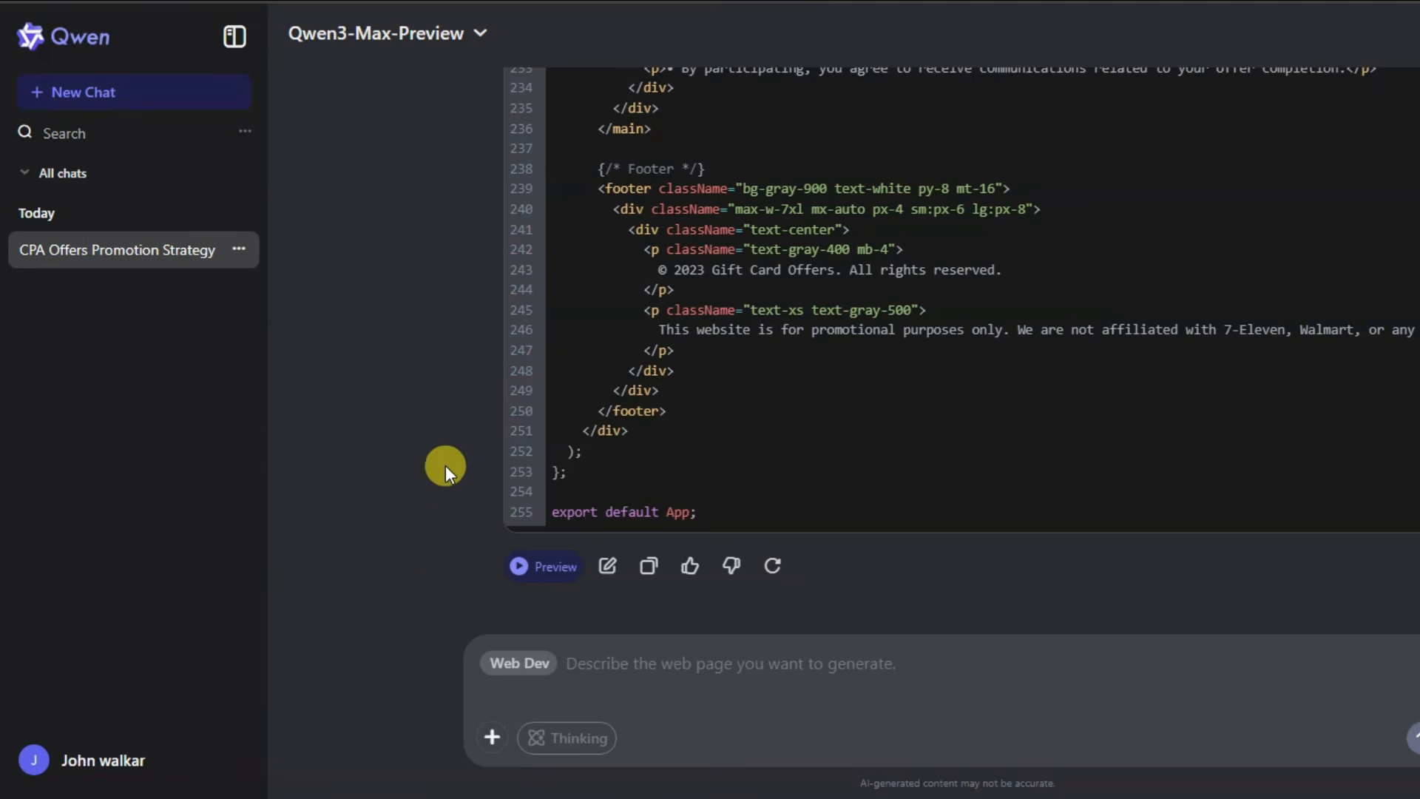
Step: Preview the generated gift card landing page and look over its headline and offers
click(564, 568)
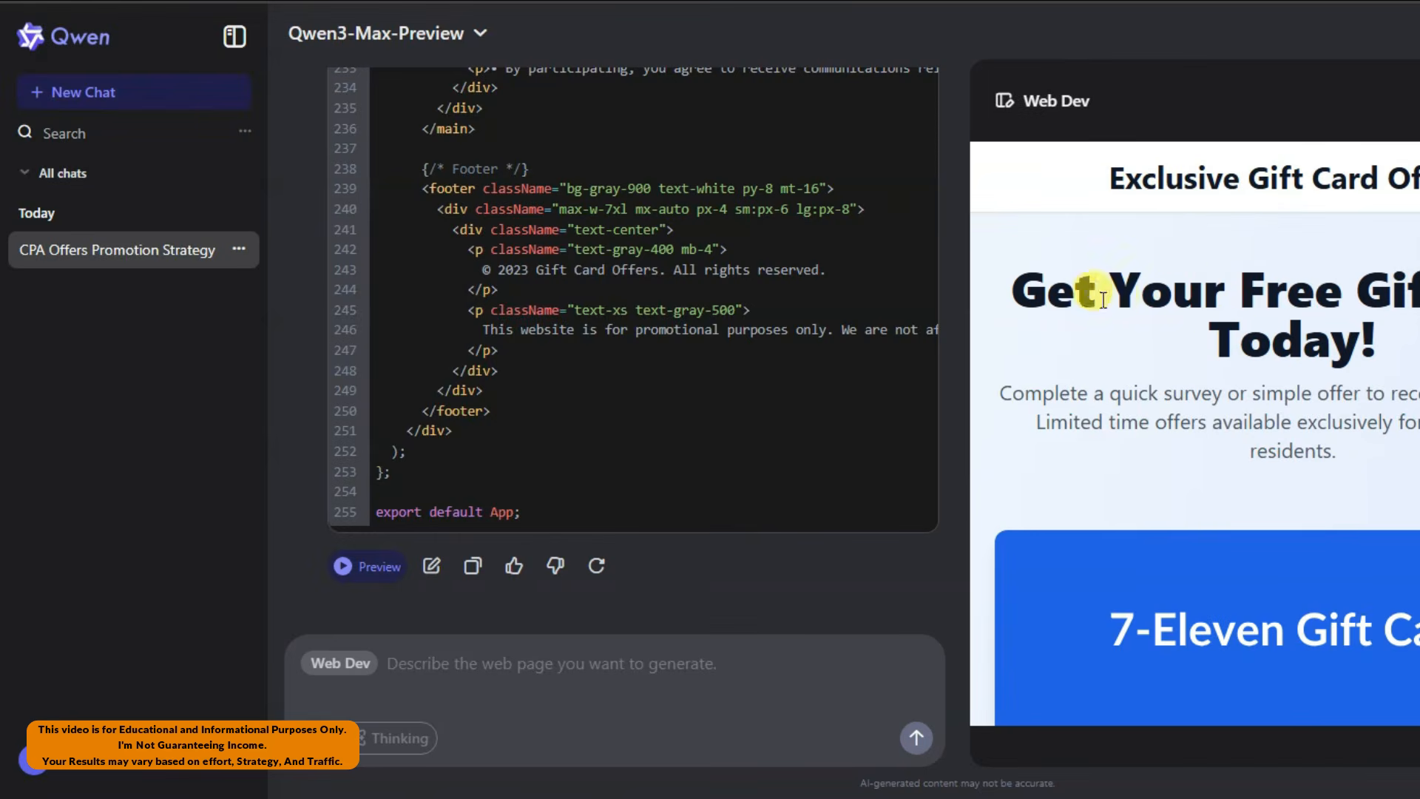
scroll(1080, 296, down, 10)
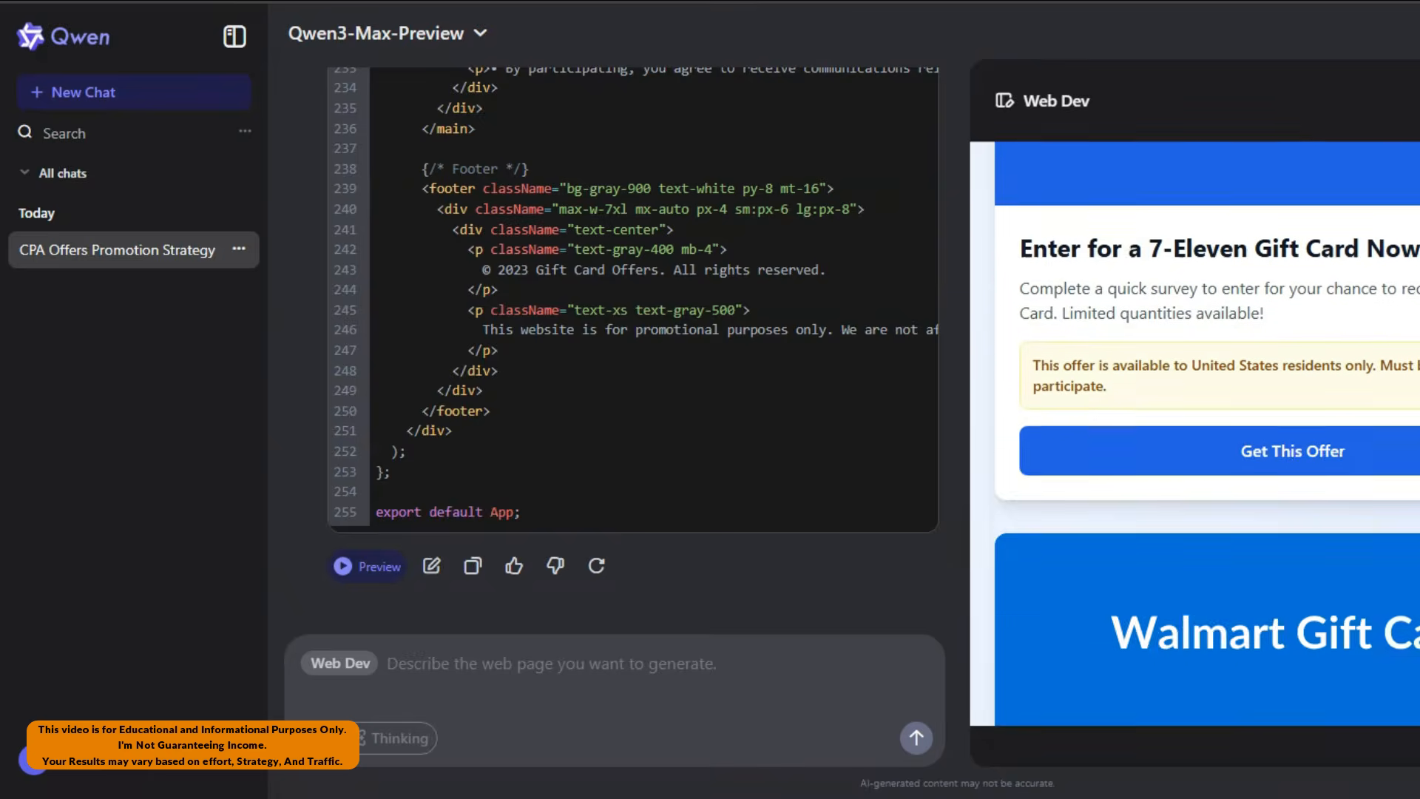
scroll(1413, 339, down, 8)
scroll(1413, 339, up, 18)
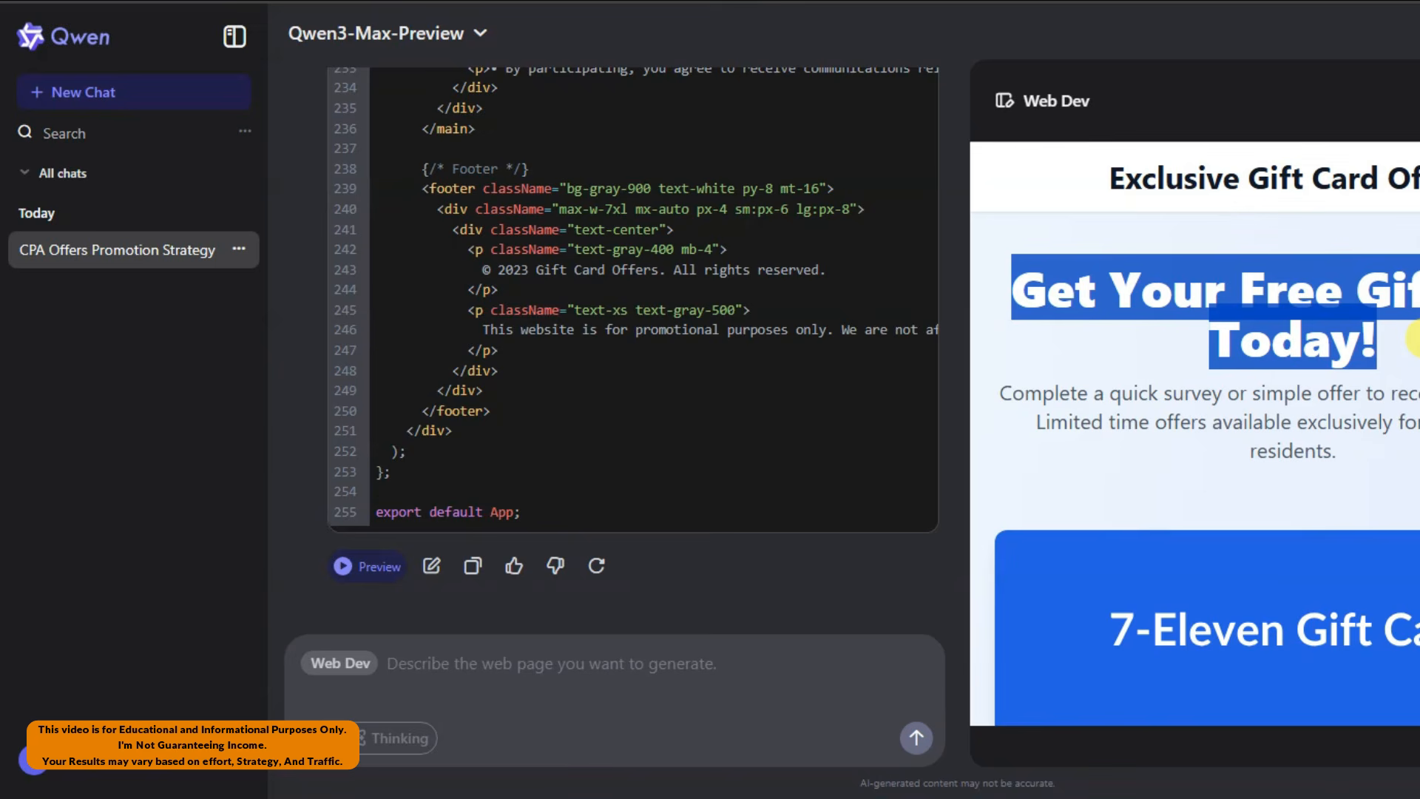
click(1043, 310)
drag(1012, 282, 1402, 353)
click(1410, 354)
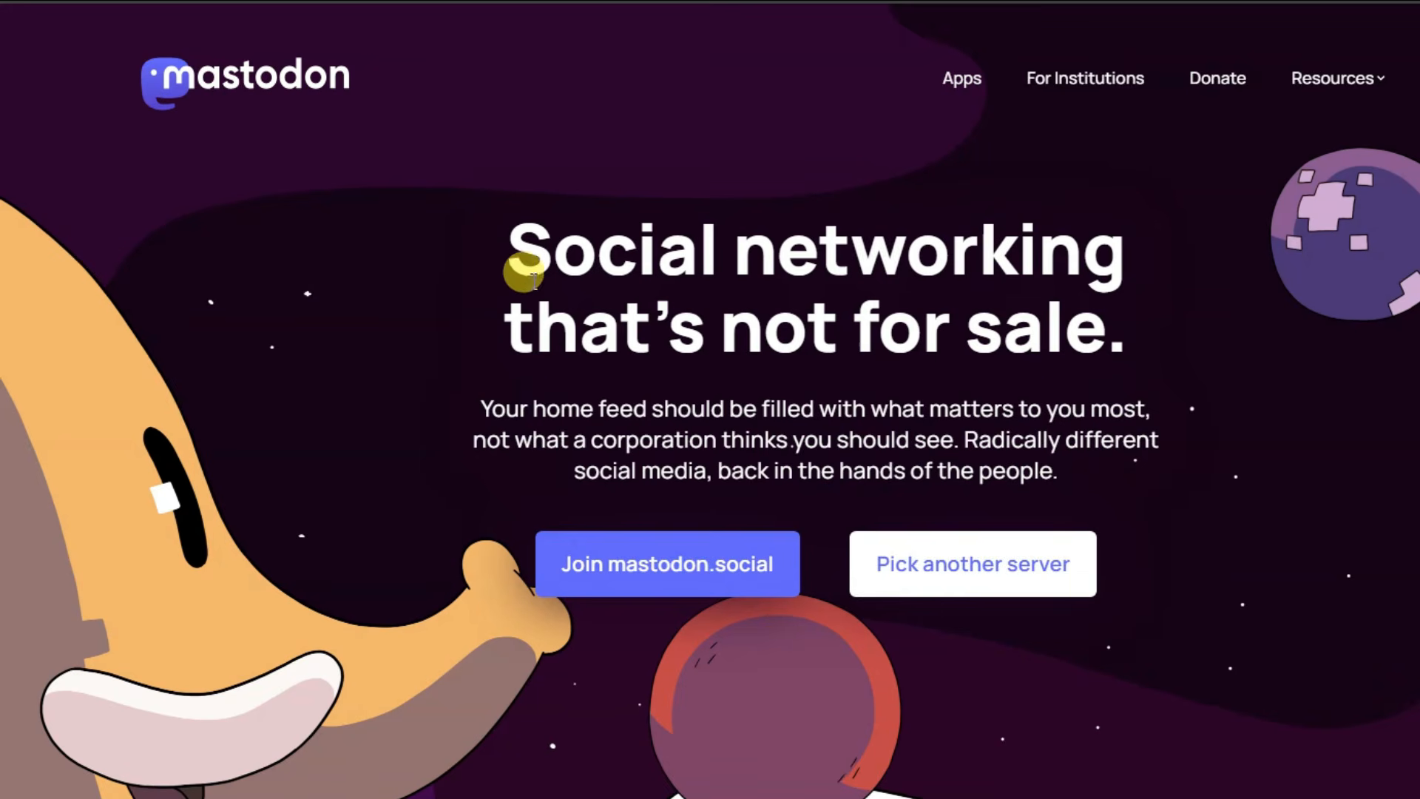
Step: Switch to the Mastodon website and start joining mastodon.social
drag(502, 248, 1189, 340)
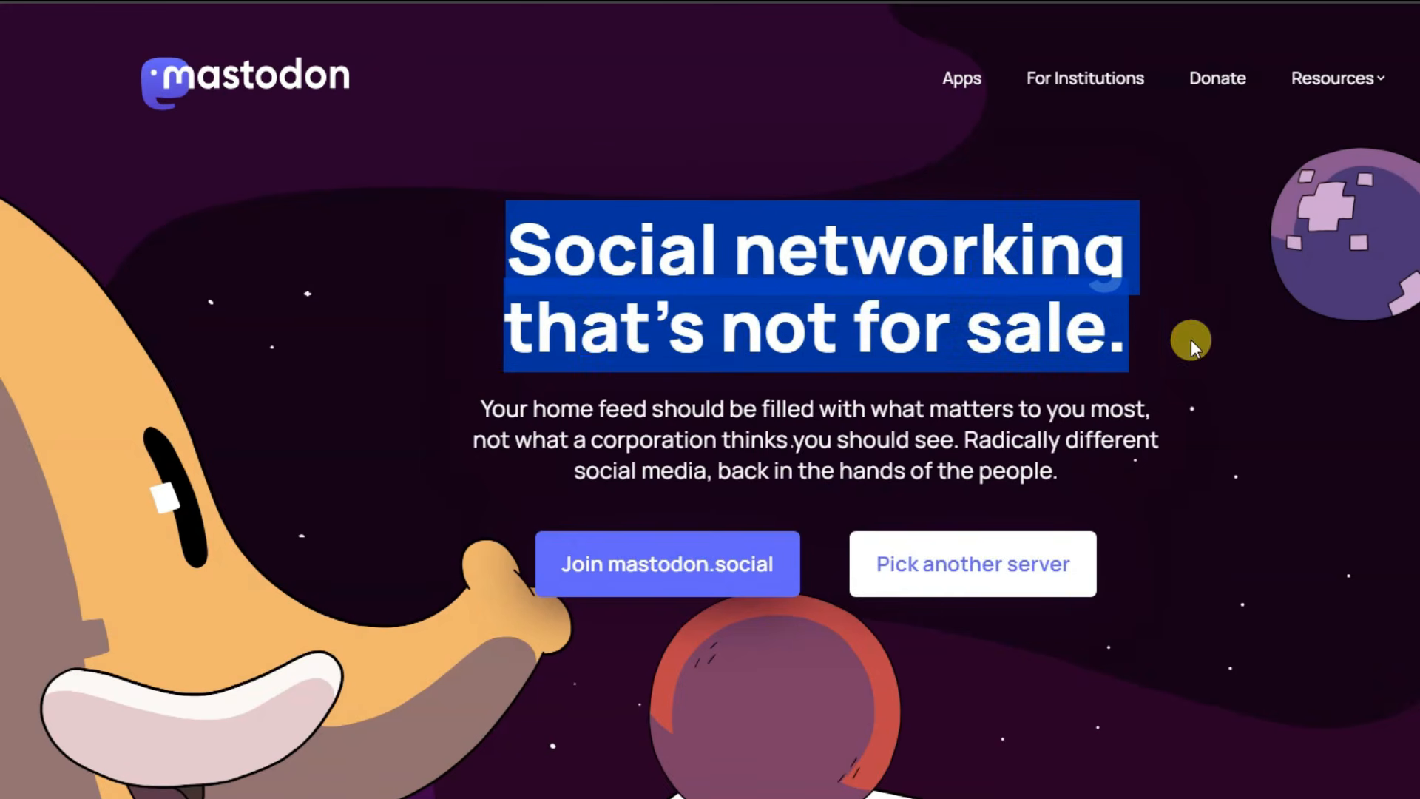
click(527, 234)
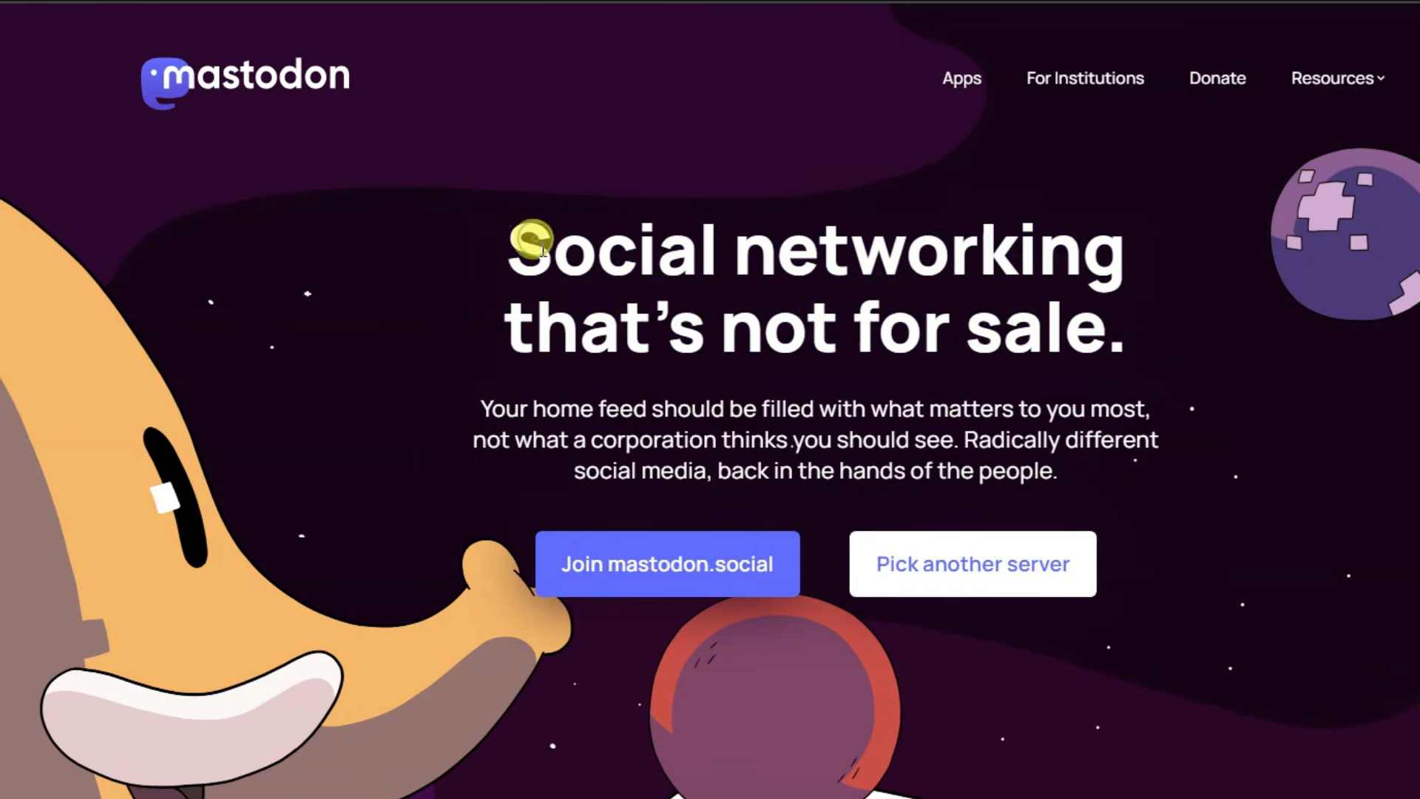
click(676, 566)
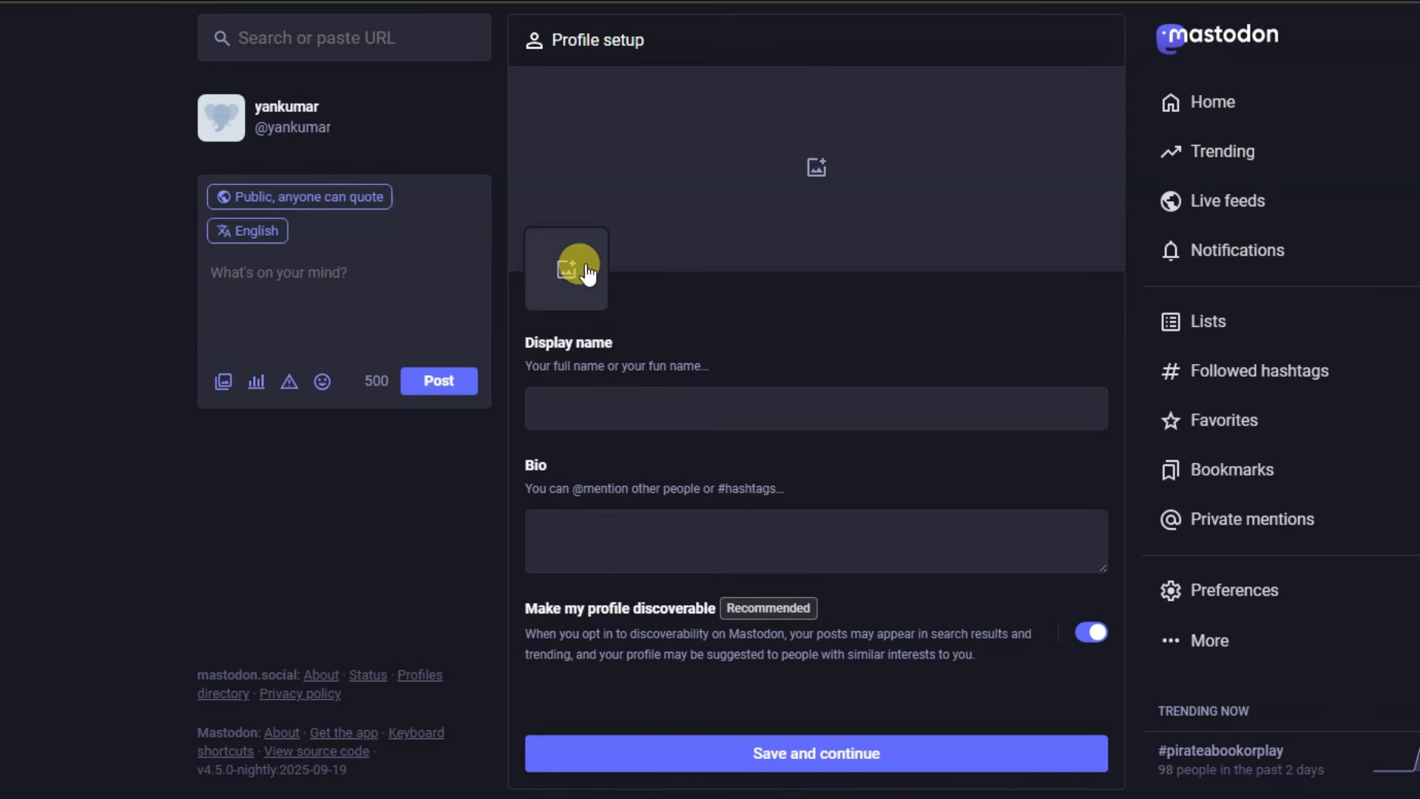
Step: Upload the gift card picture as the profile image and the file 1280 as the profile header
click(564, 279)
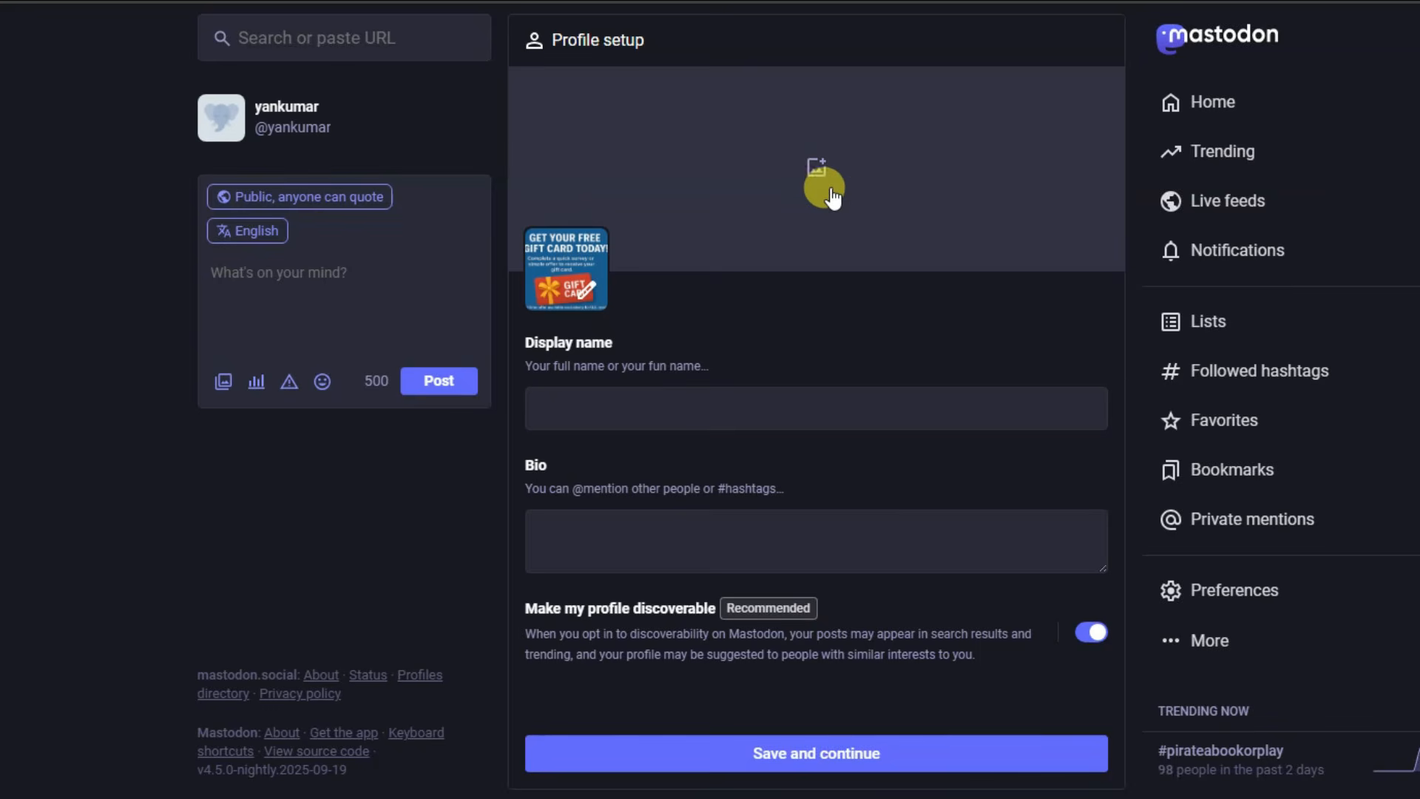
click(816, 176)
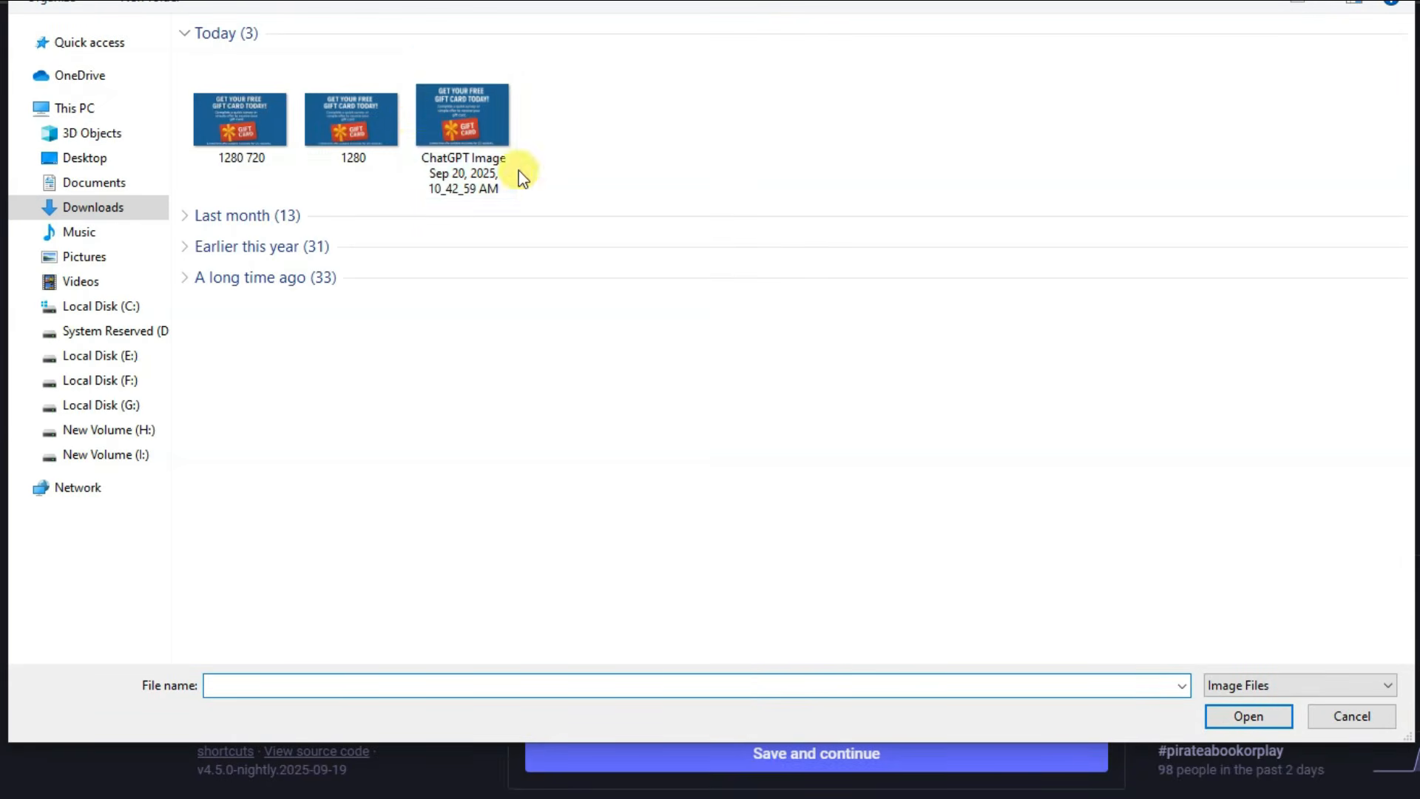
click(375, 119)
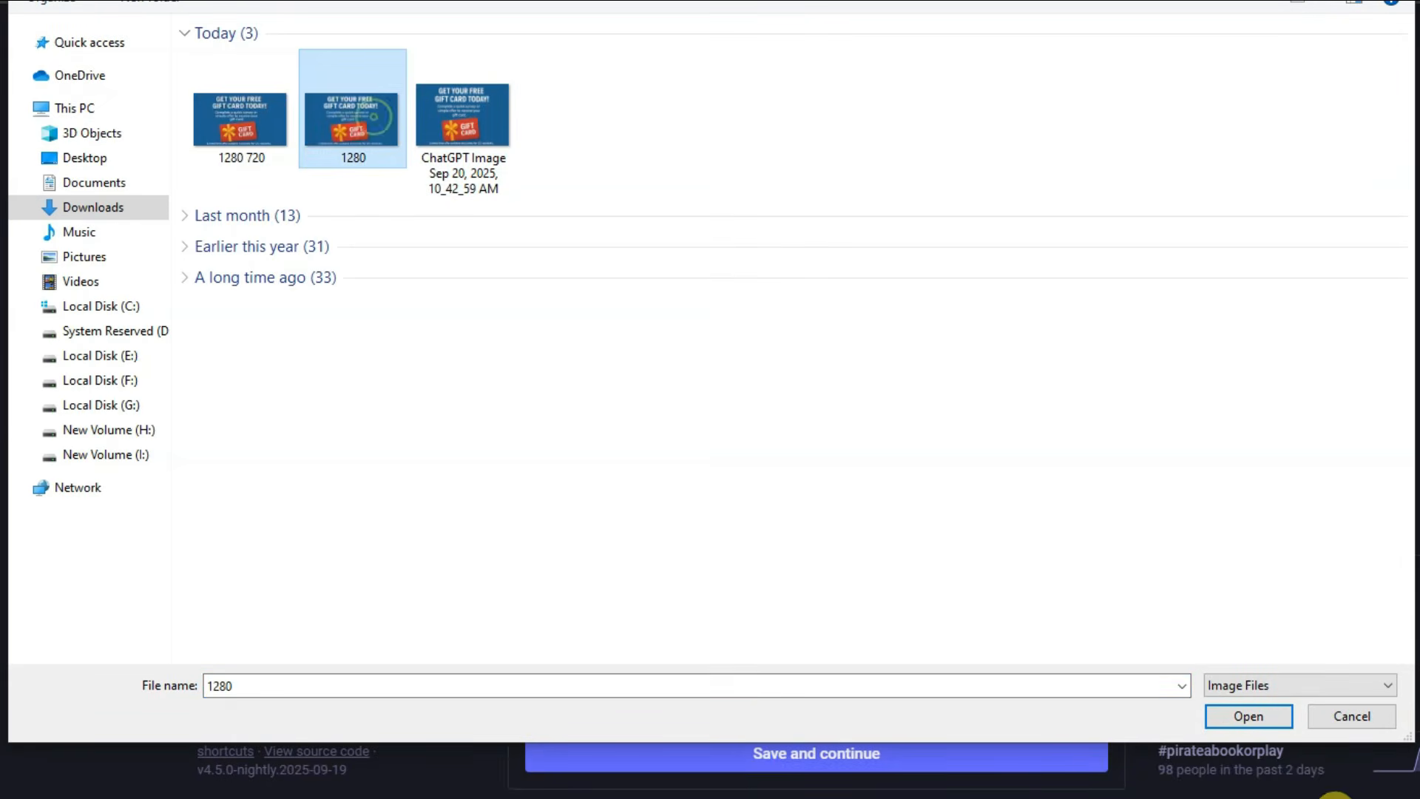
click(1249, 716)
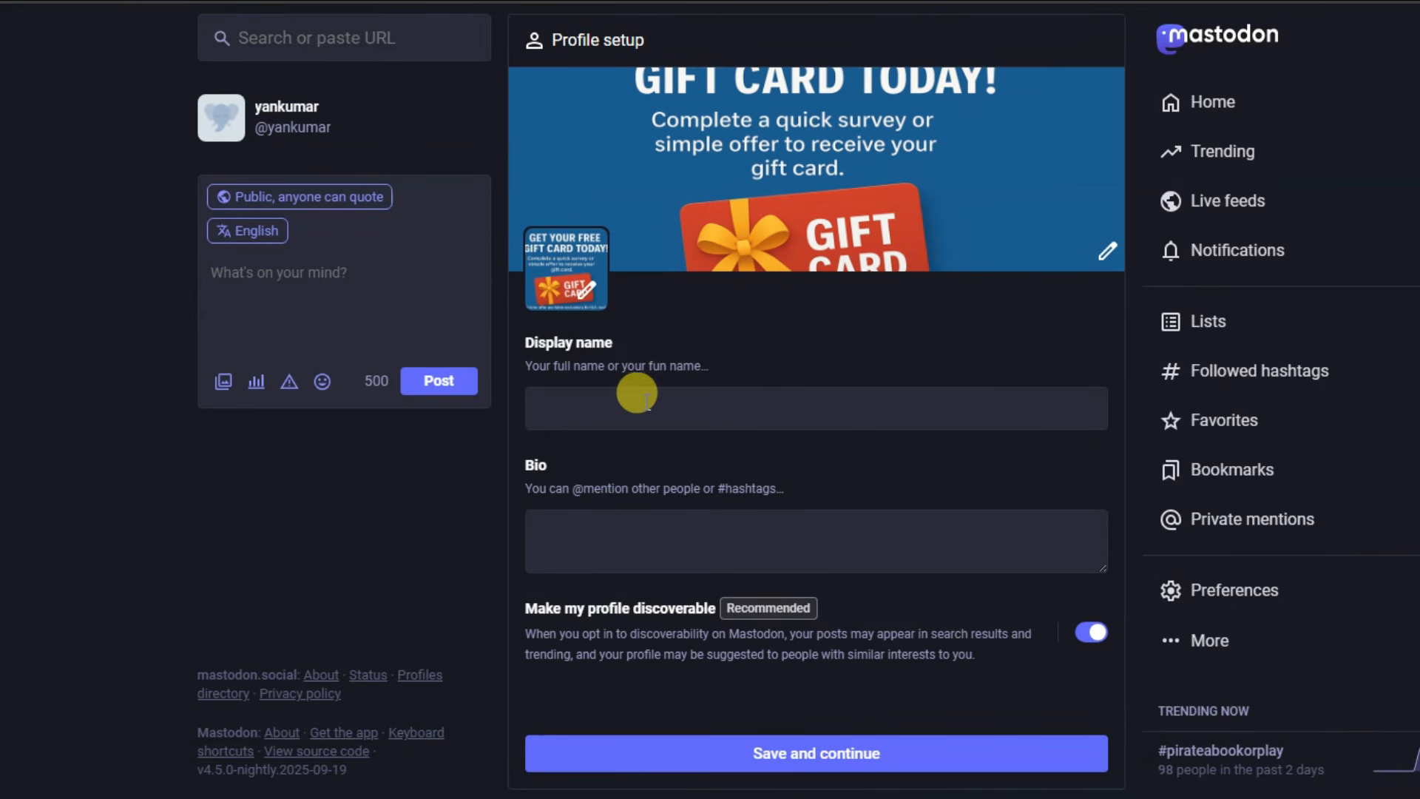
Step: Set the display name to "gift cards" and the bio to "#giftcard #walmart", and save the profile
text(gift cards)
click(690, 539)
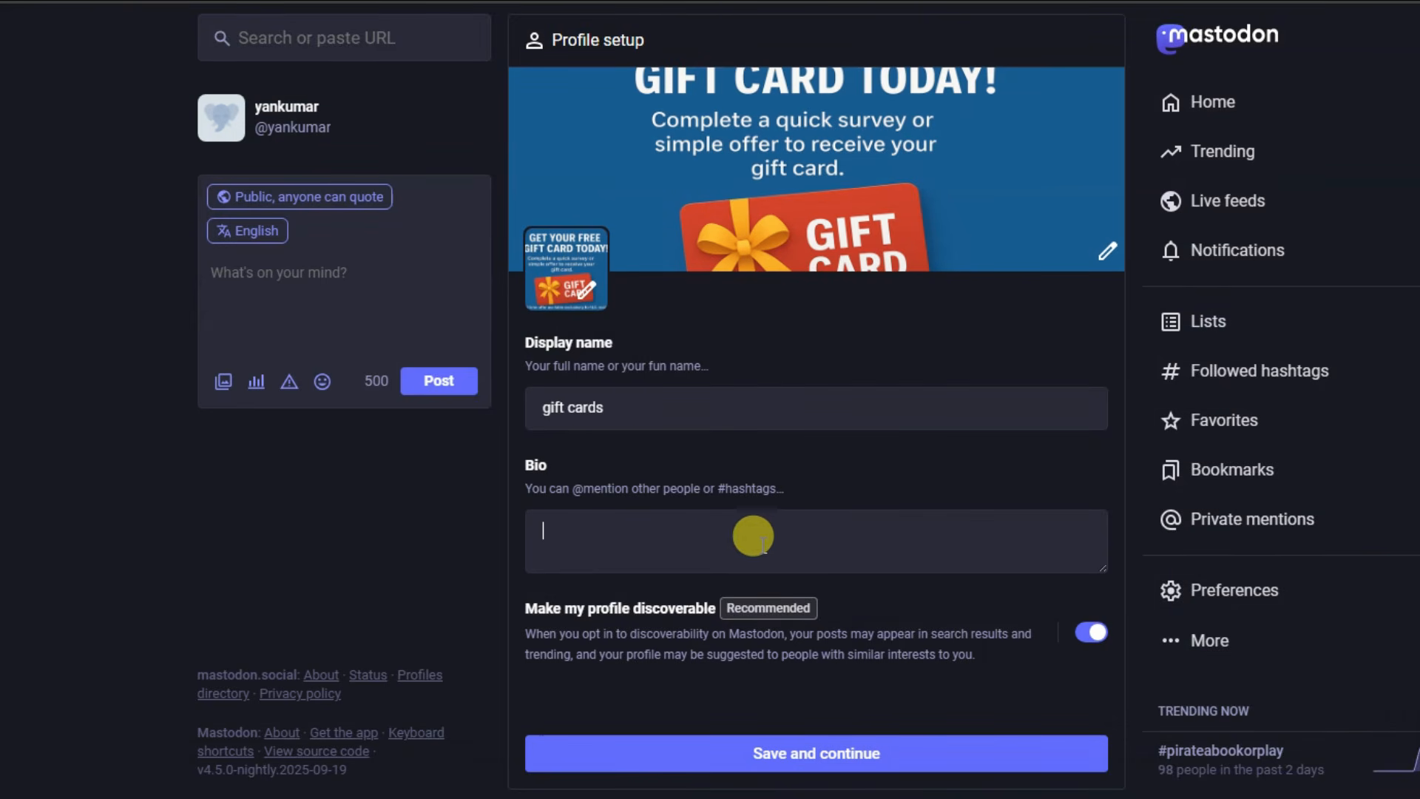
text(#giftcard #walmart)
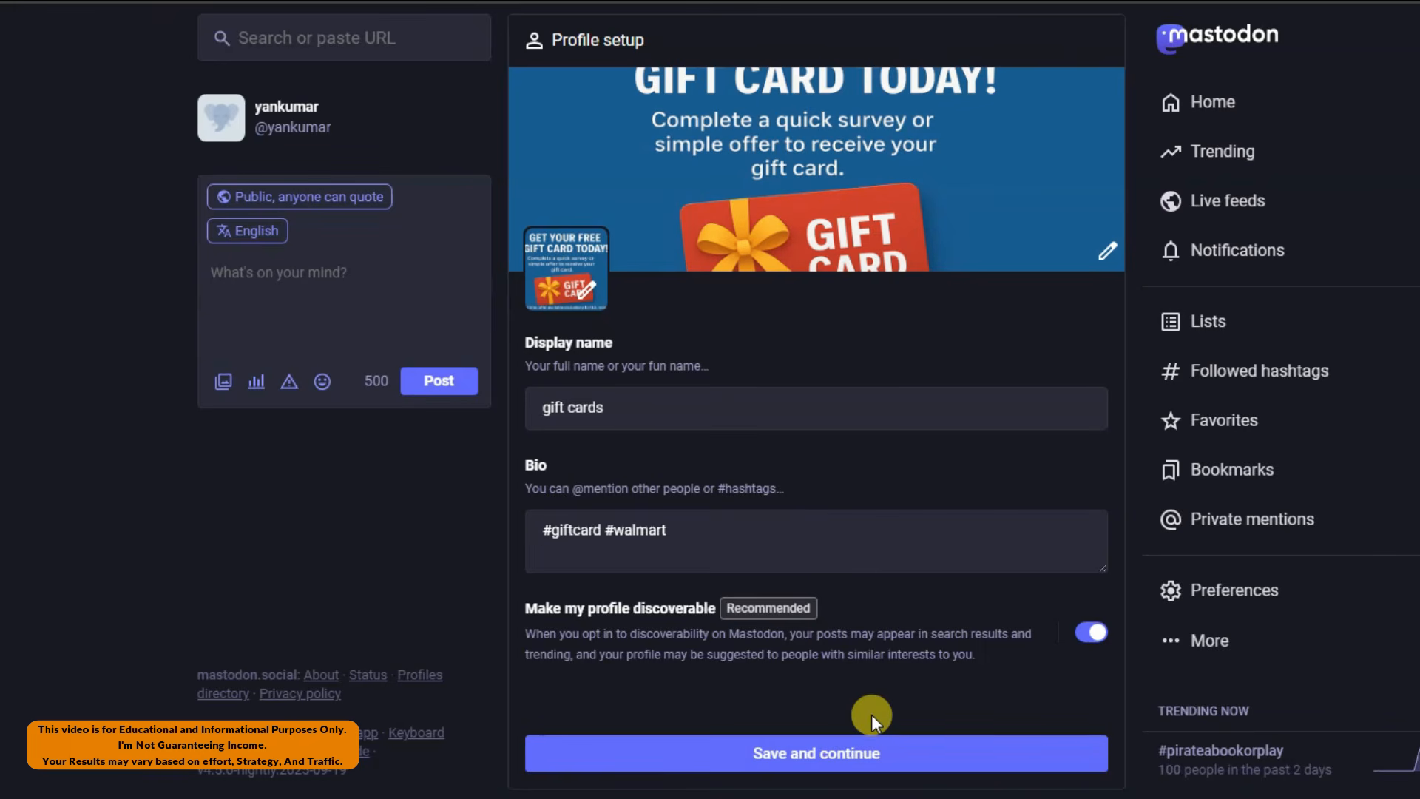
click(859, 752)
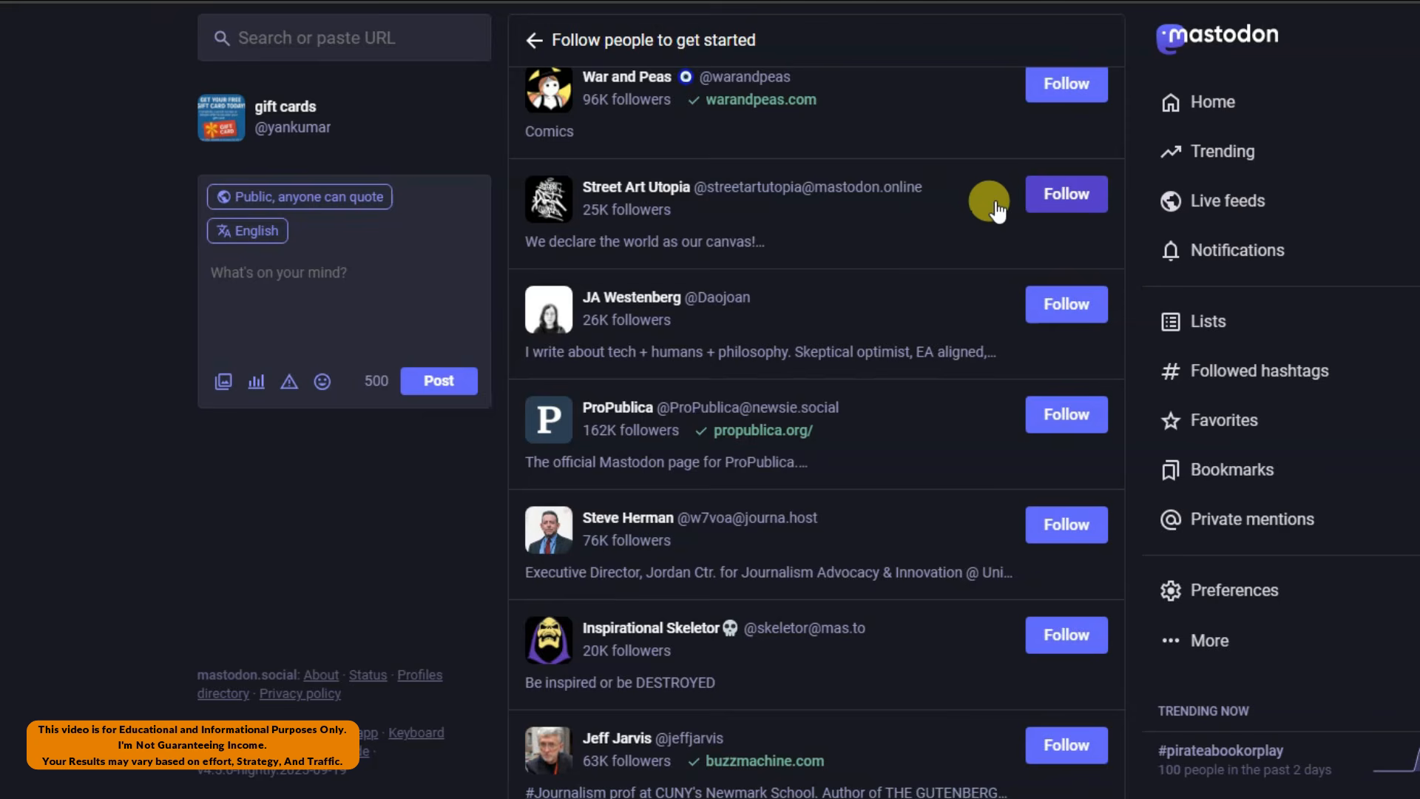
scroll(923, 256, up, 3)
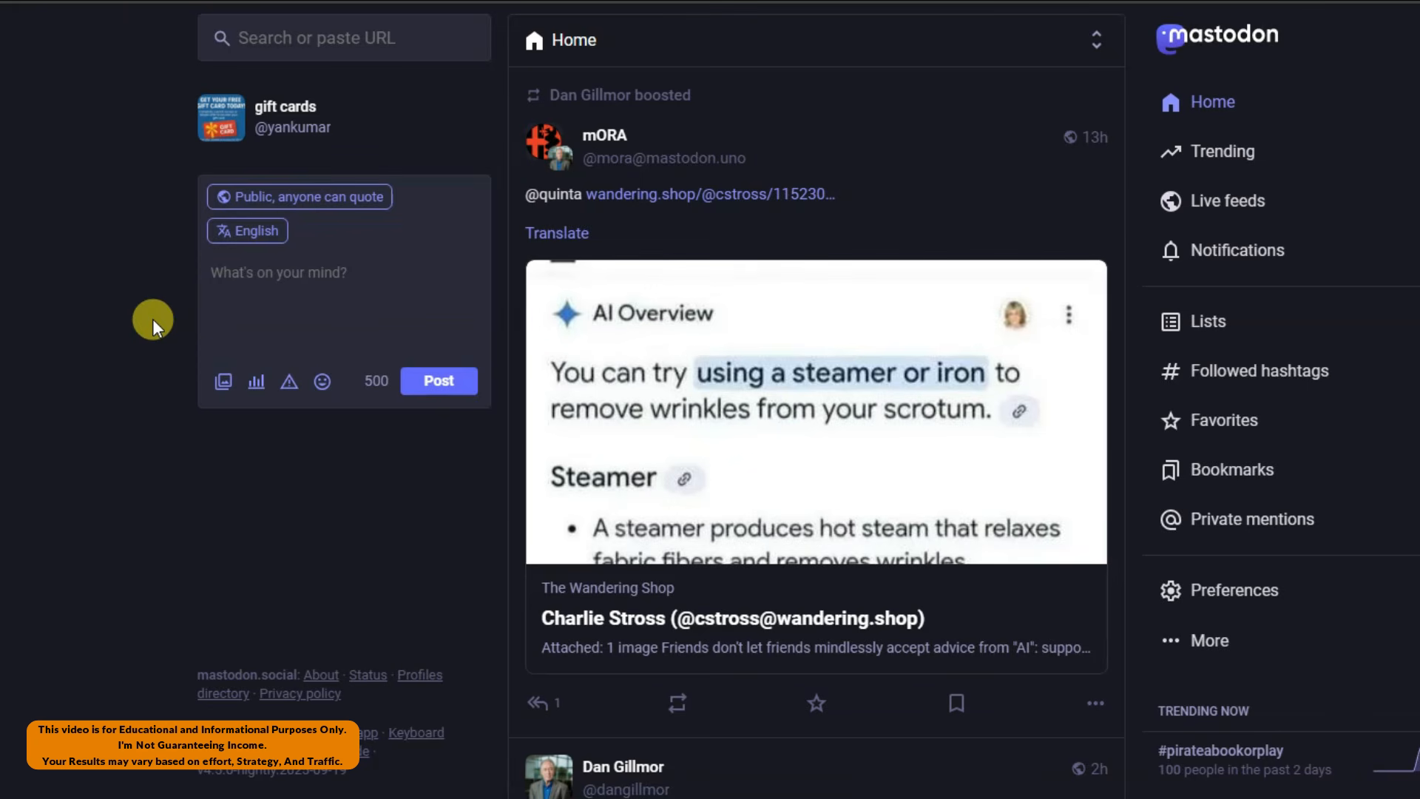
Step: Write the post text "Get a chance to win gift card. #giftcard #gift" in a new public post
click(309, 274)
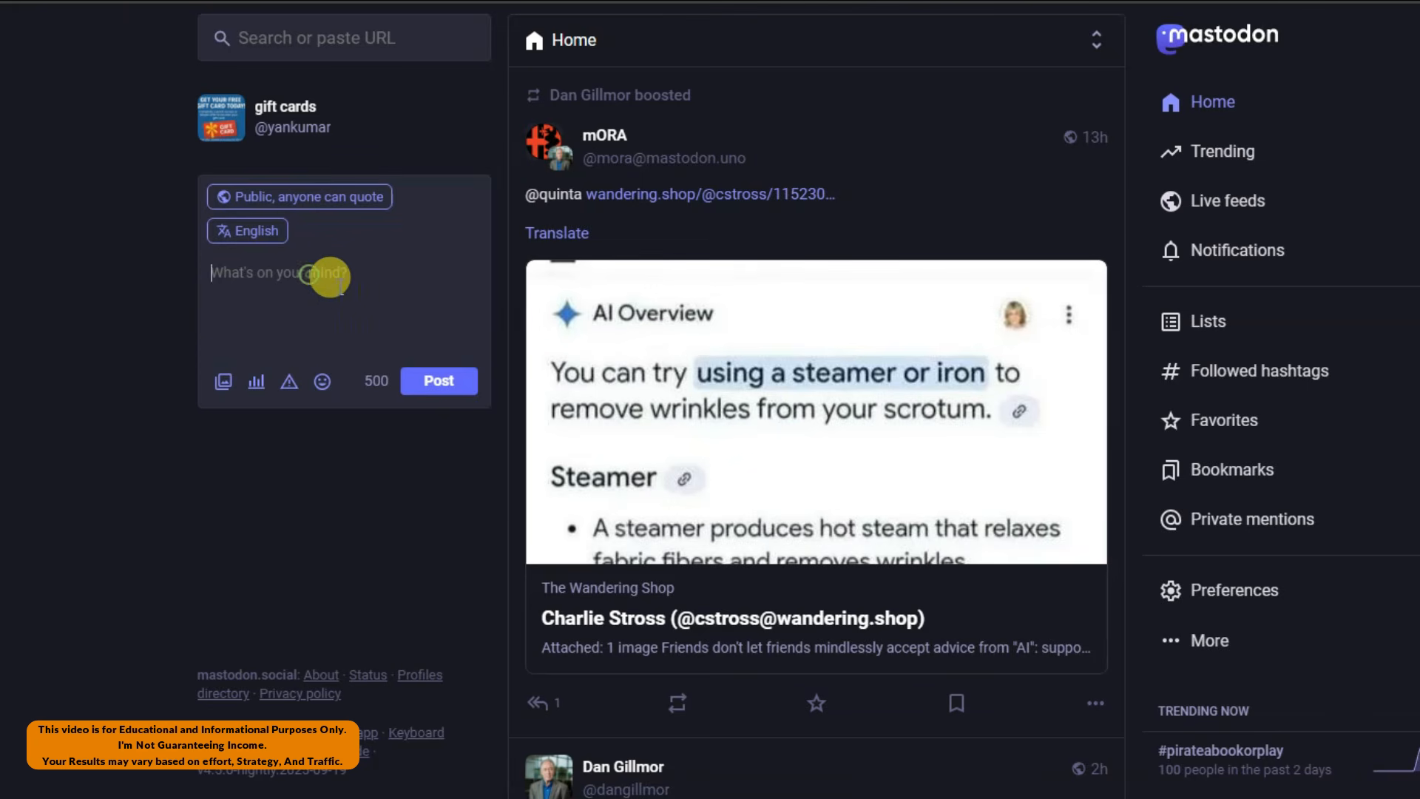
text(Get a chance to win gift card.)
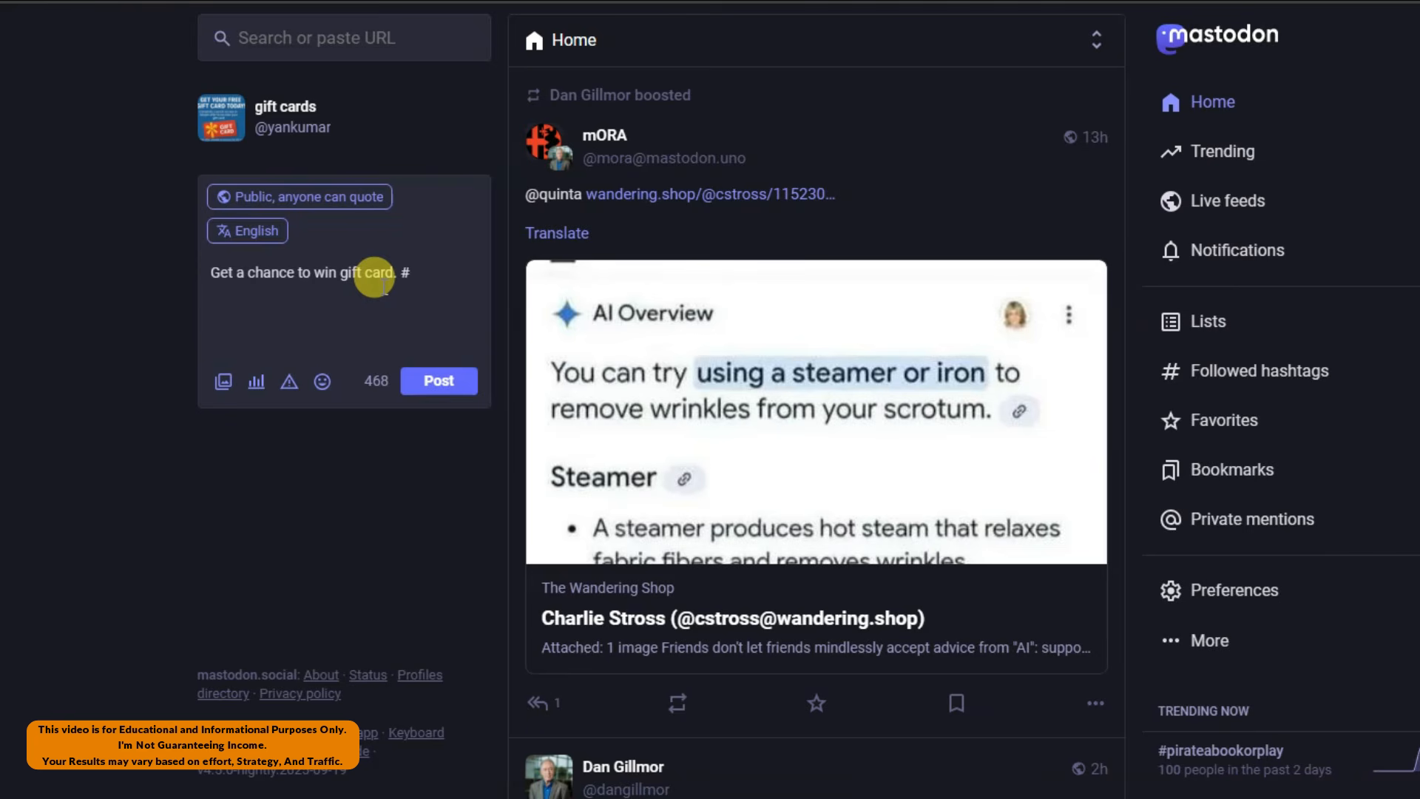
text(#)
text(giftcard #gift)
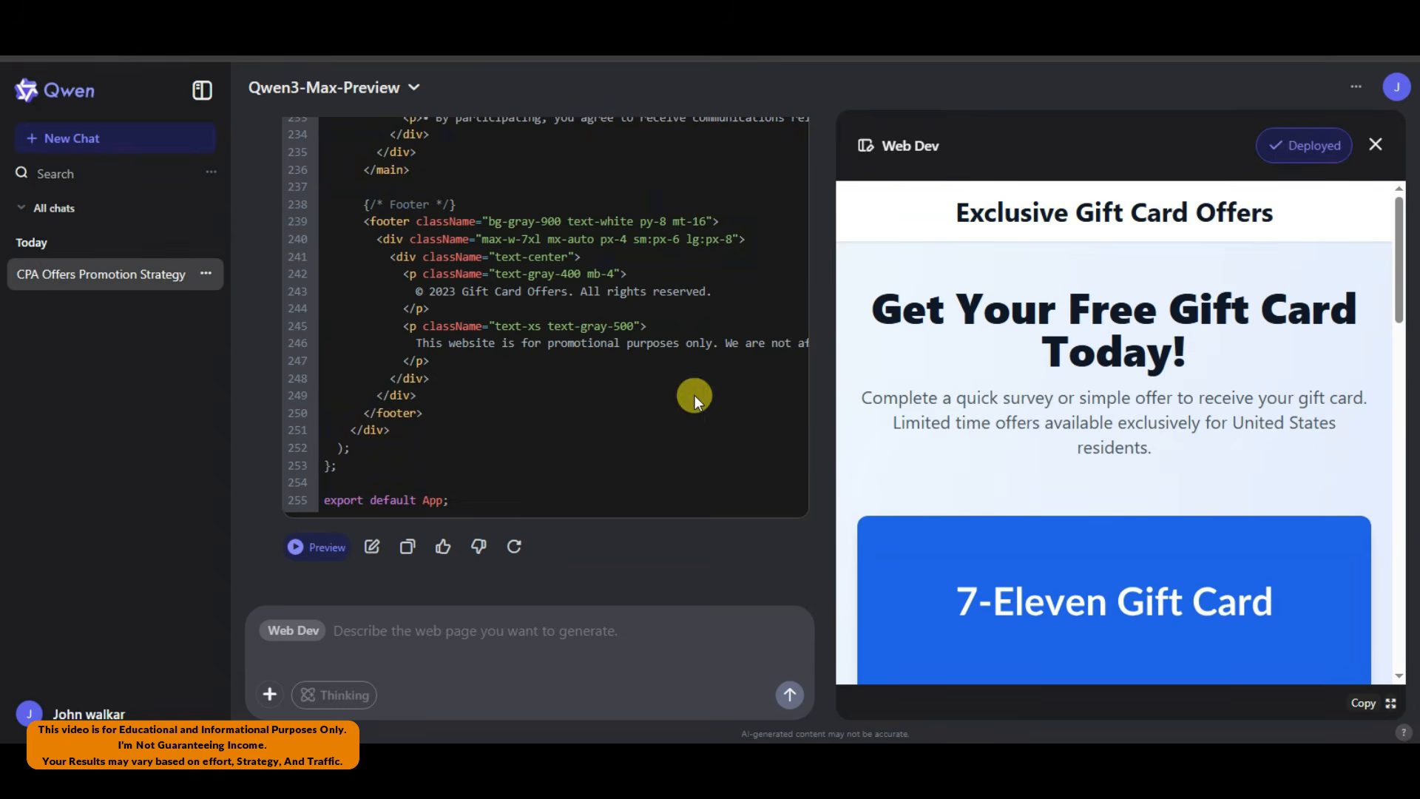
Step: Switch to Qwen and copy the public link of the deployed gift card page
drag(873, 307, 1189, 359)
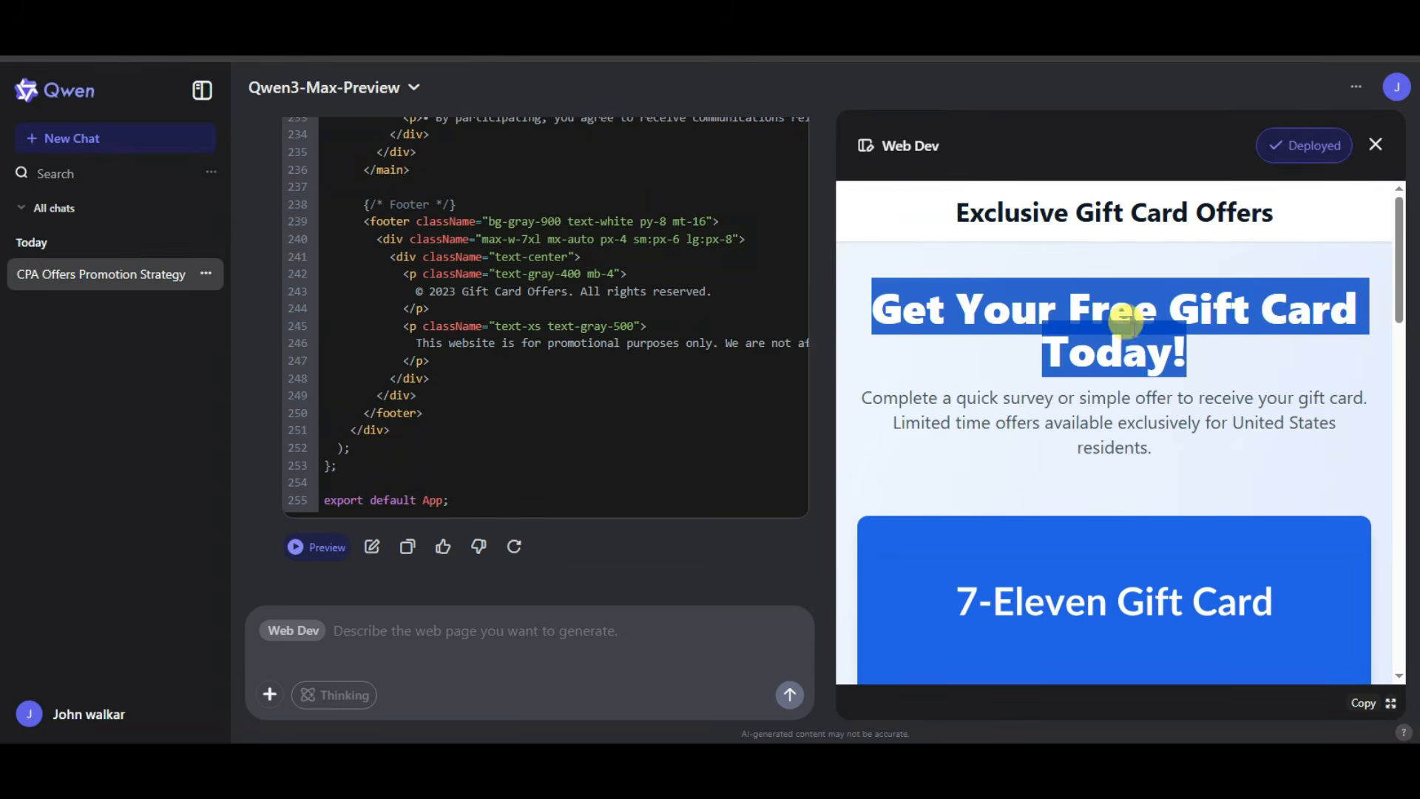
click(1074, 344)
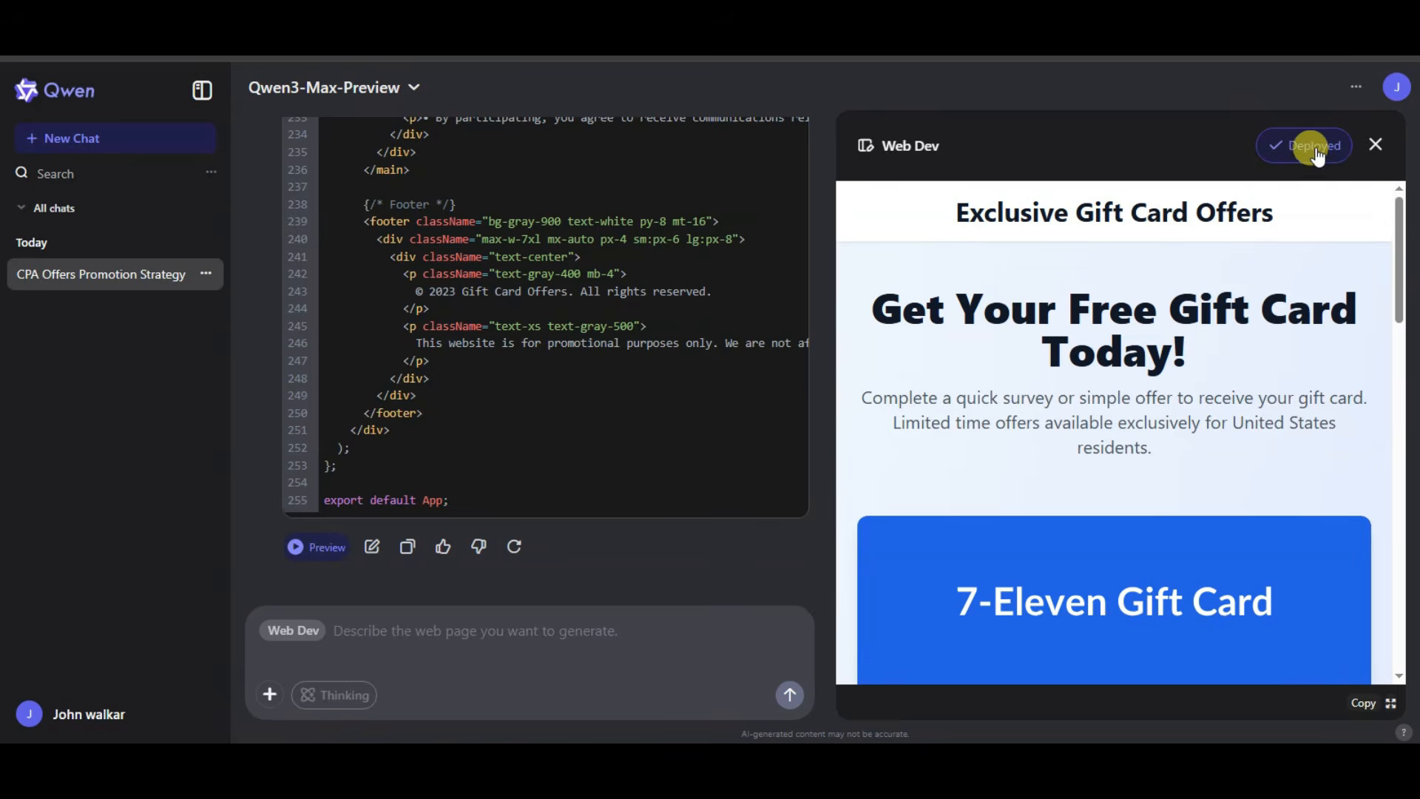
click(1316, 149)
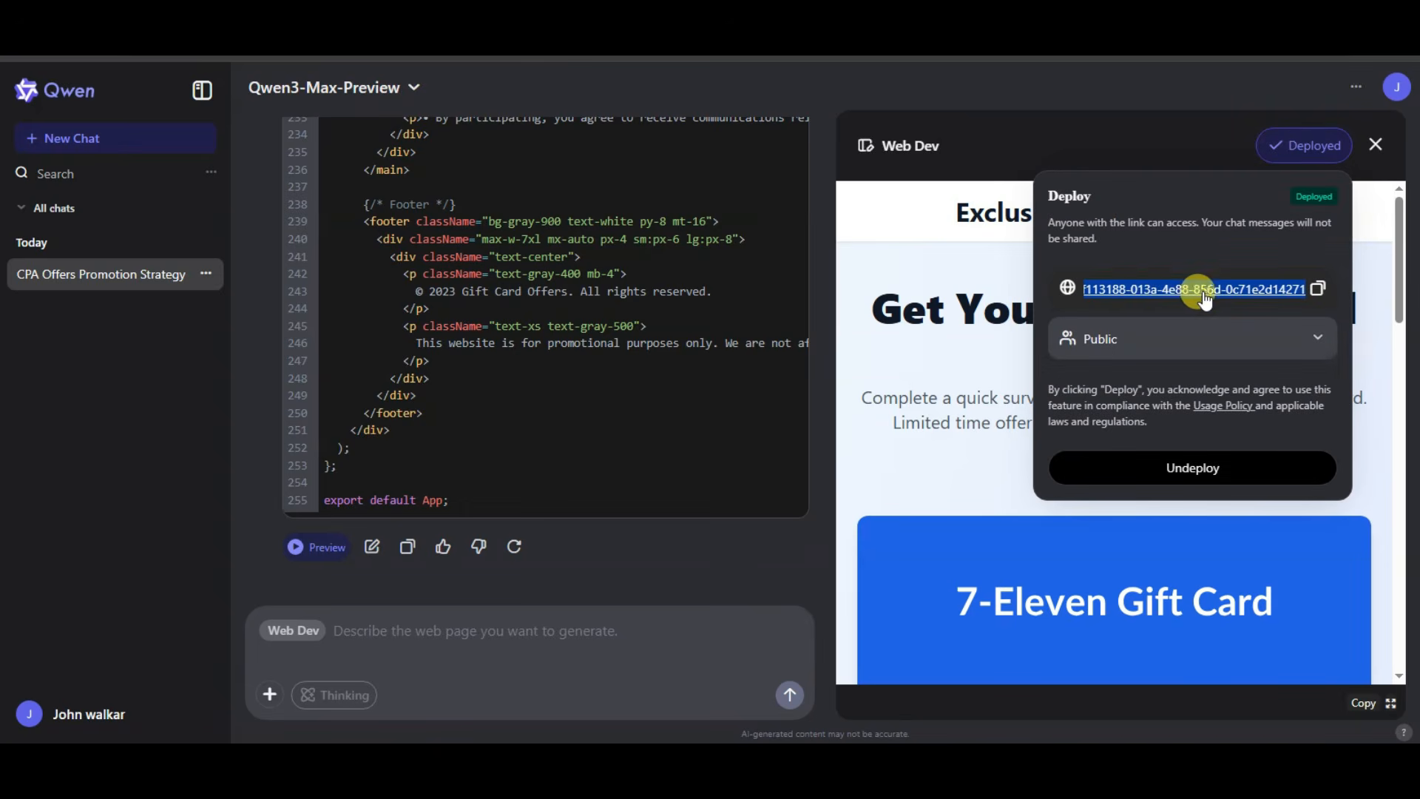
click(1318, 290)
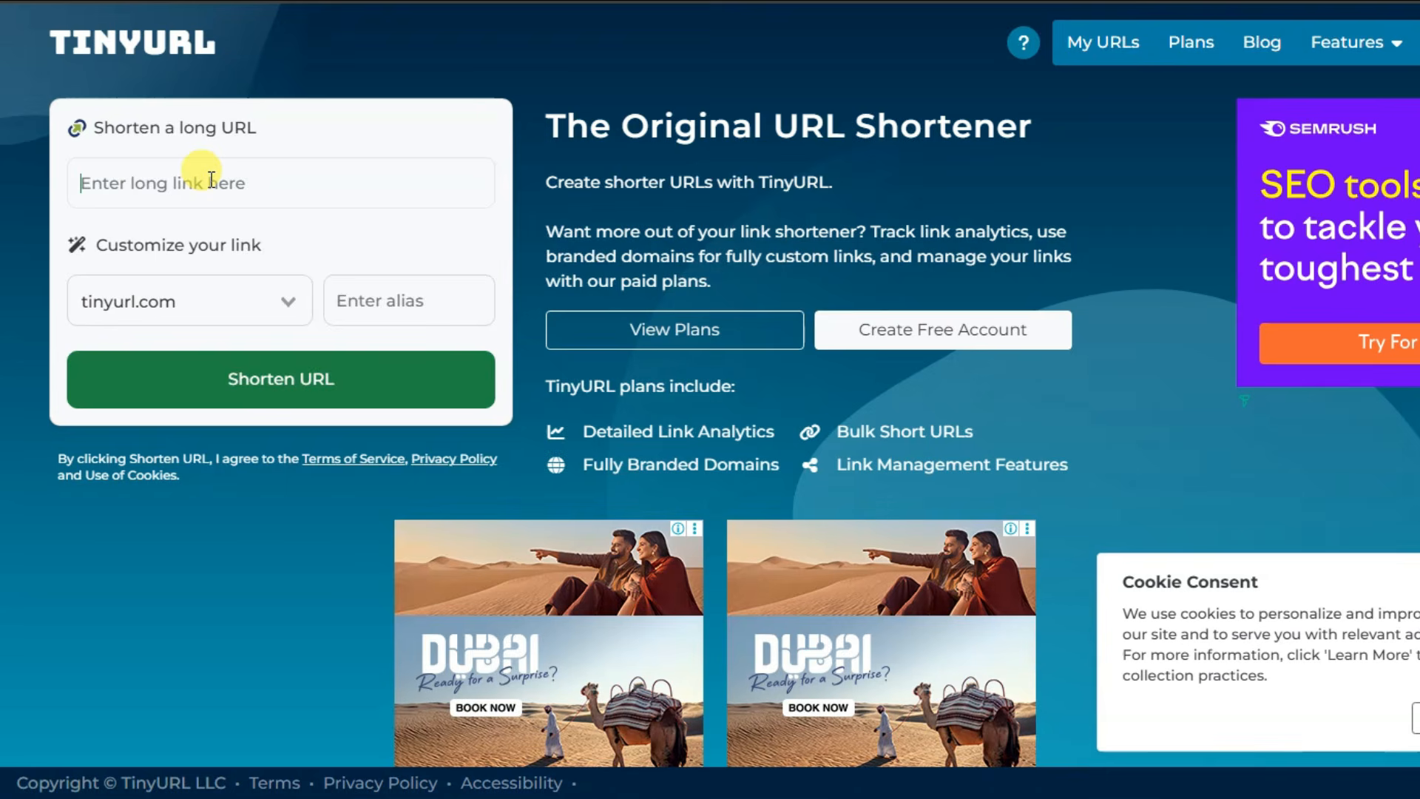
Step: Switch to TinyURL, shorten the copied landing page link and copy the short URL
right_click(196, 182)
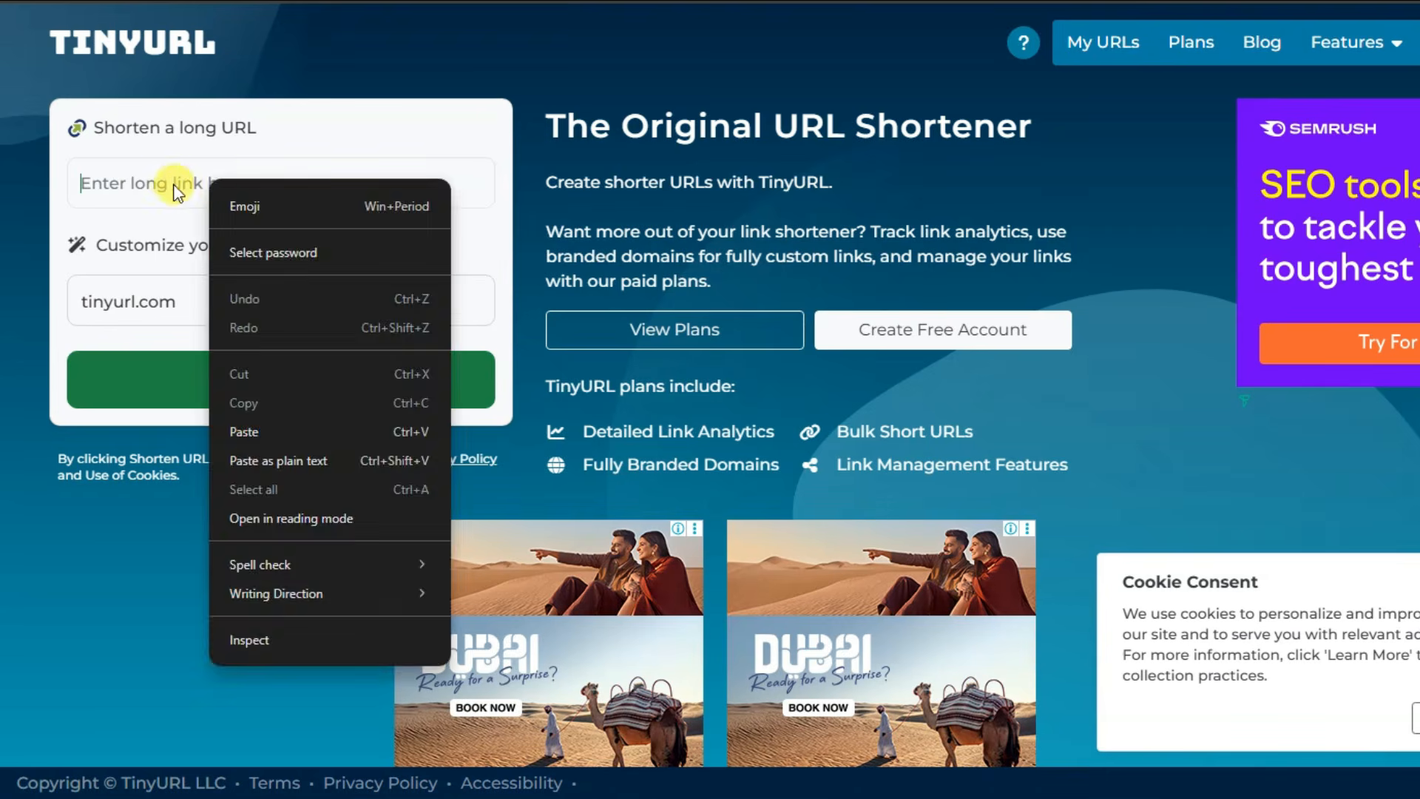
click(174, 184)
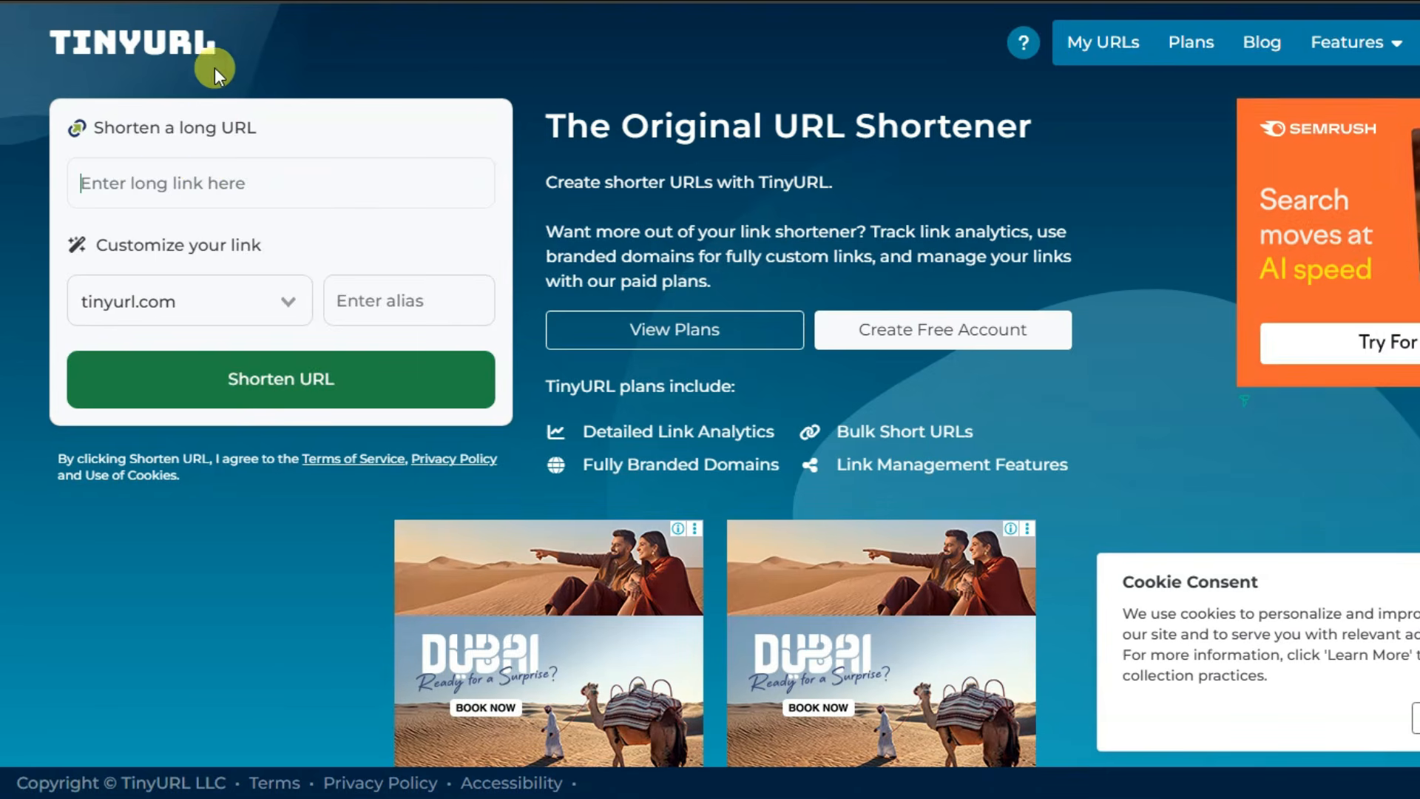
right_click(169, 173)
click(244, 366)
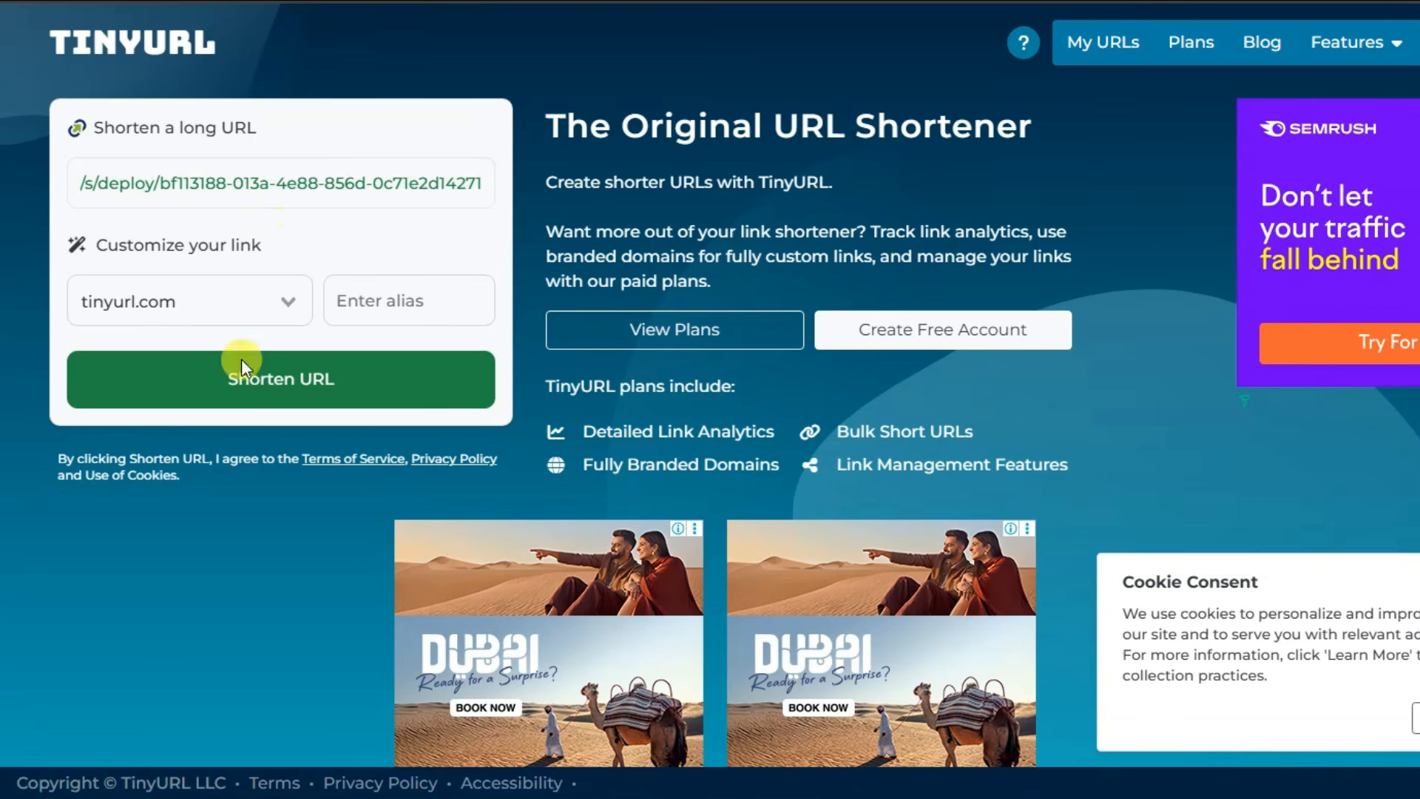
click(270, 387)
drag(380, 274, 122, 272)
click(221, 272)
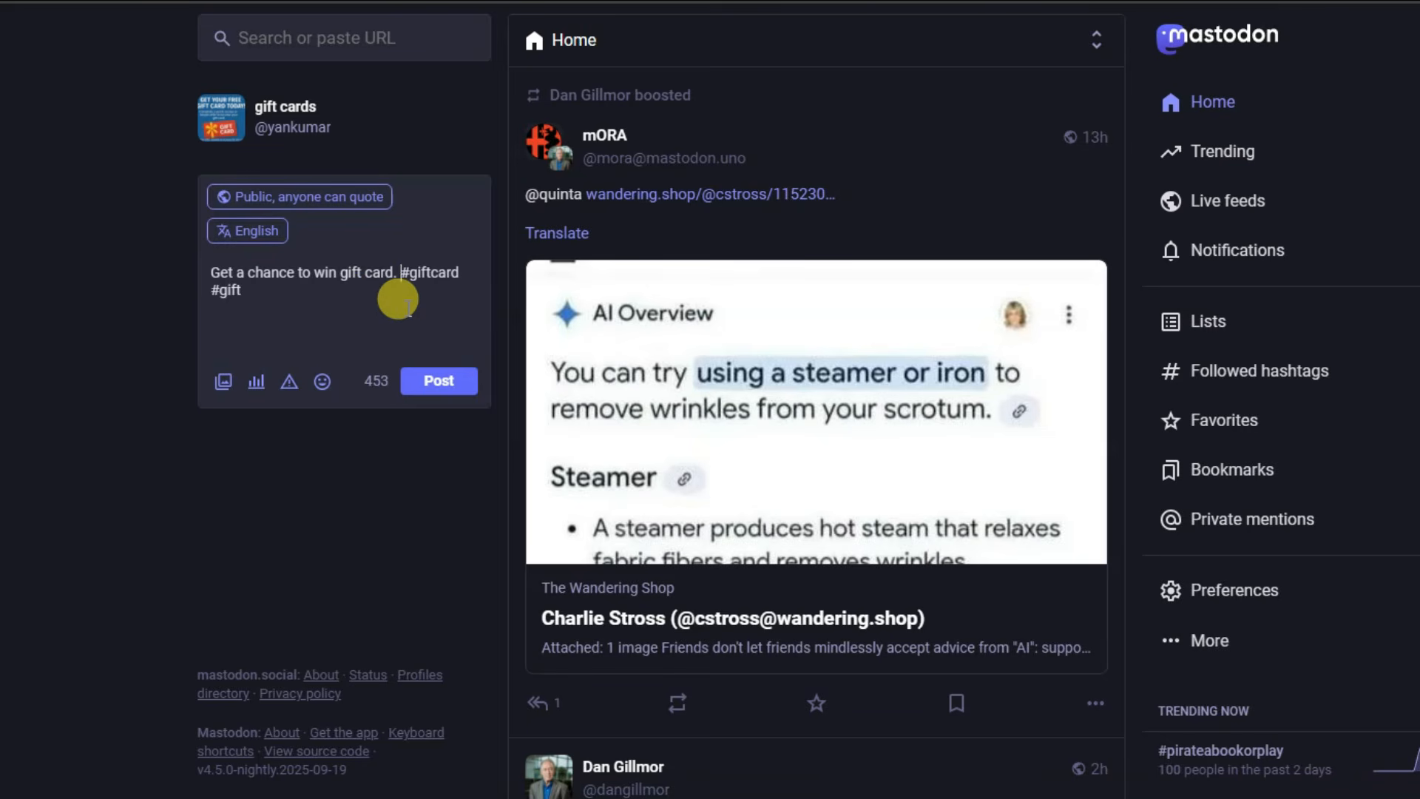
key(ctrl+v)
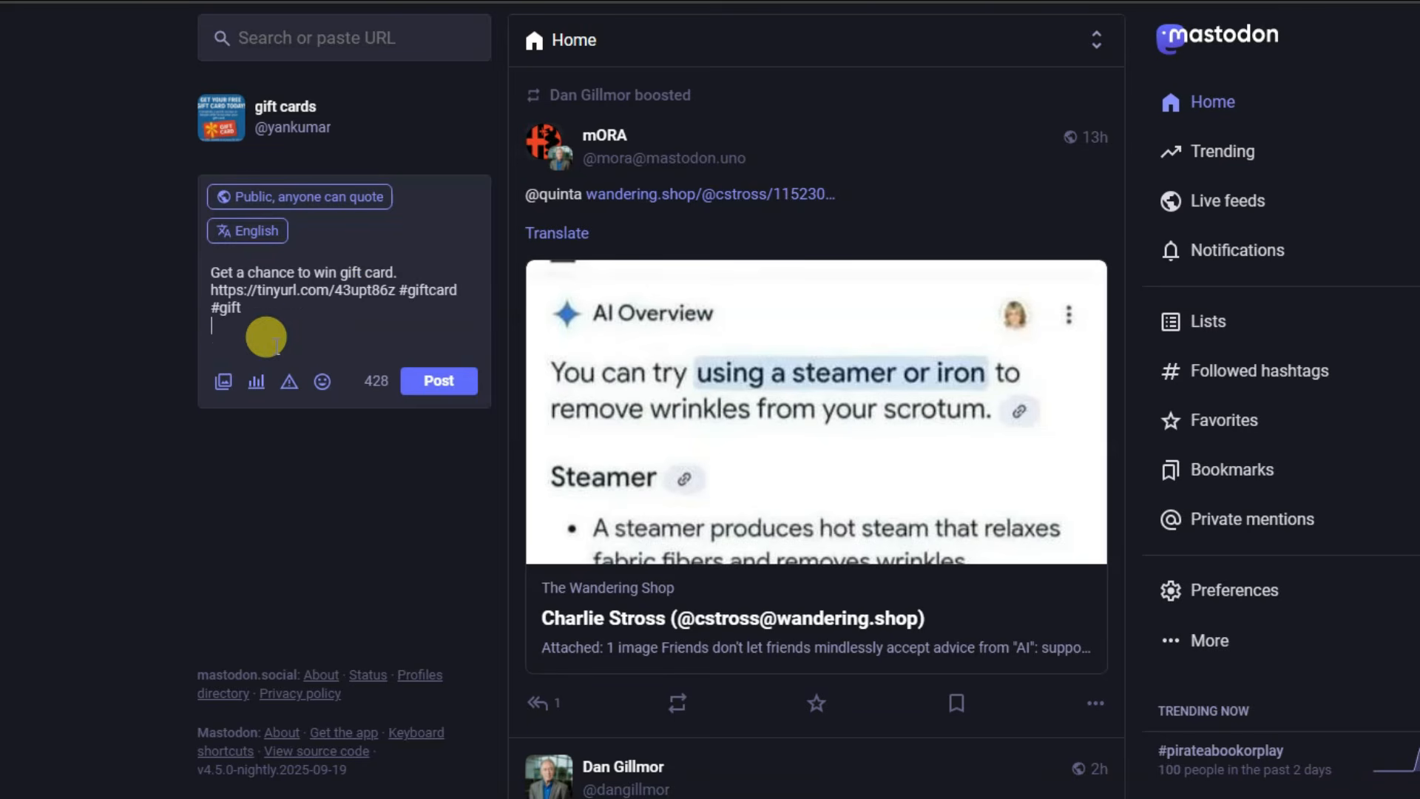
click(225, 388)
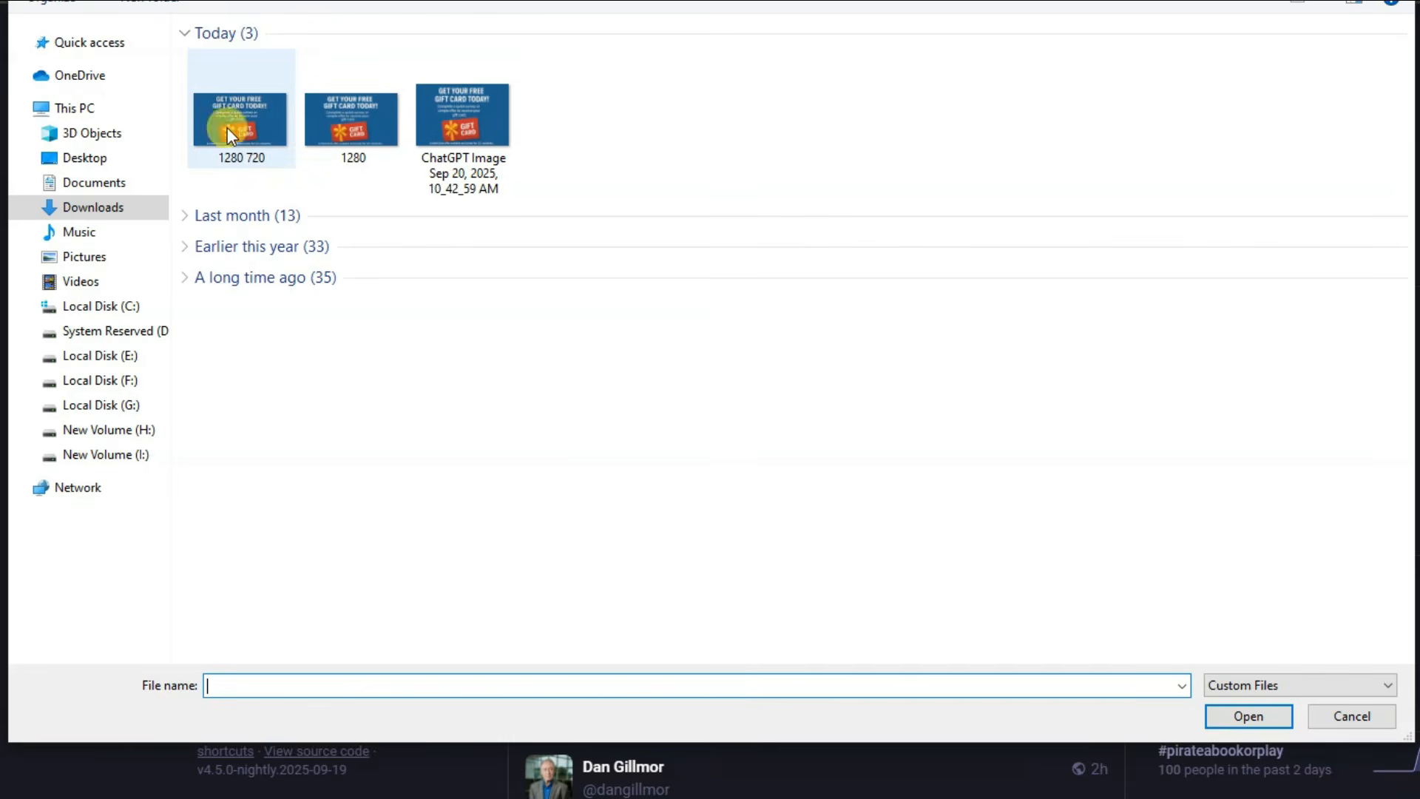
click(231, 126)
click(1285, 718)
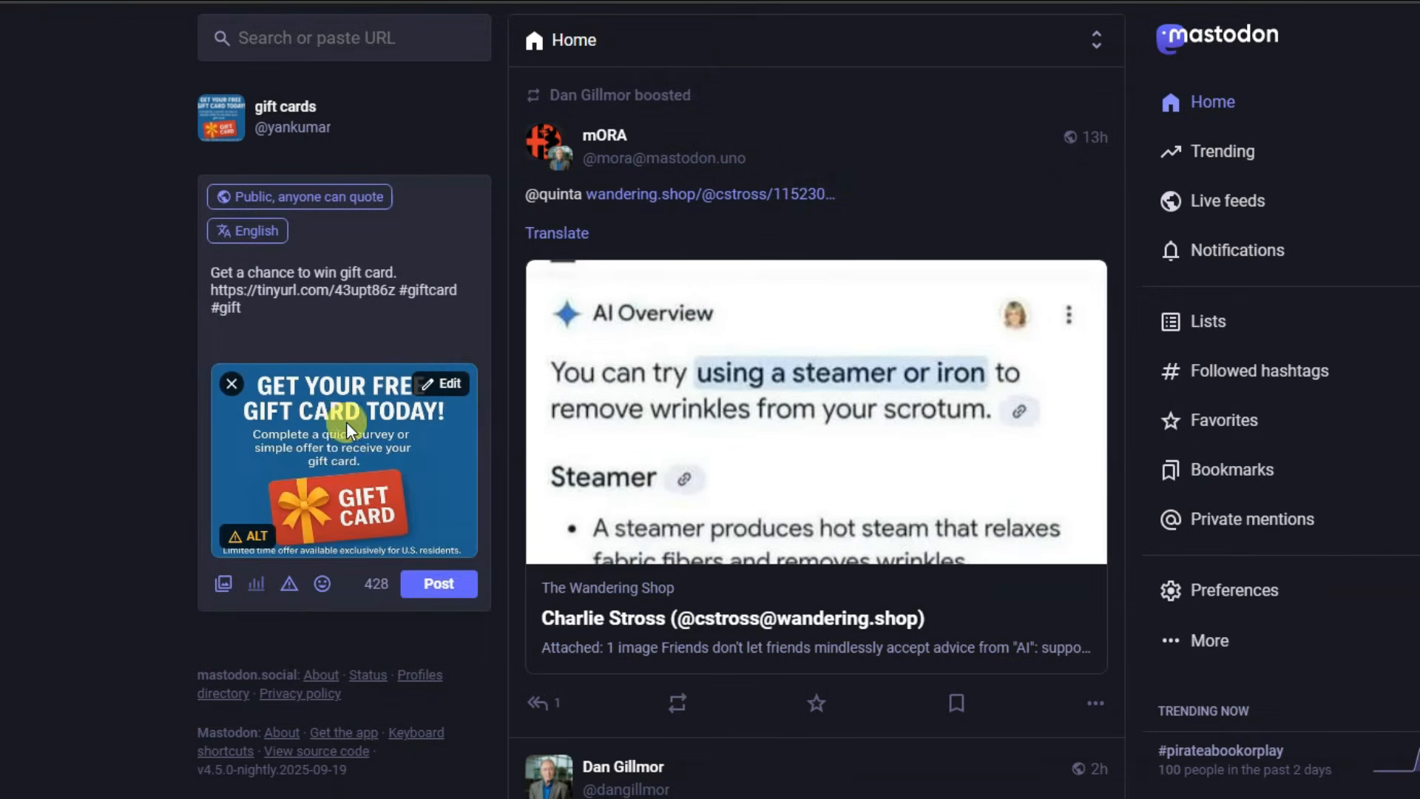
Step: Check the drafted gift card post and publish it without alt text
scroll(357, 408, down, 2)
scroll(376, 466, up, 2)
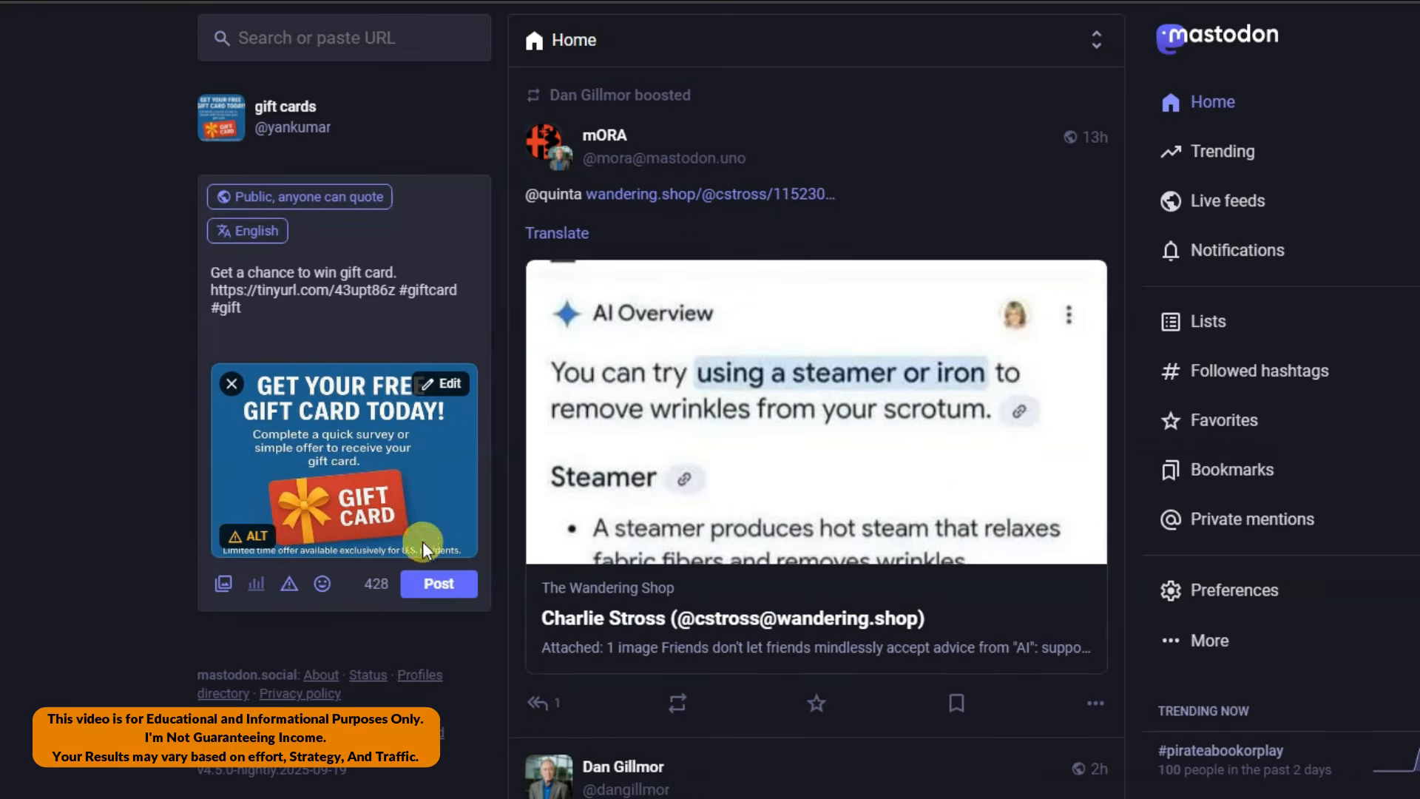
click(444, 584)
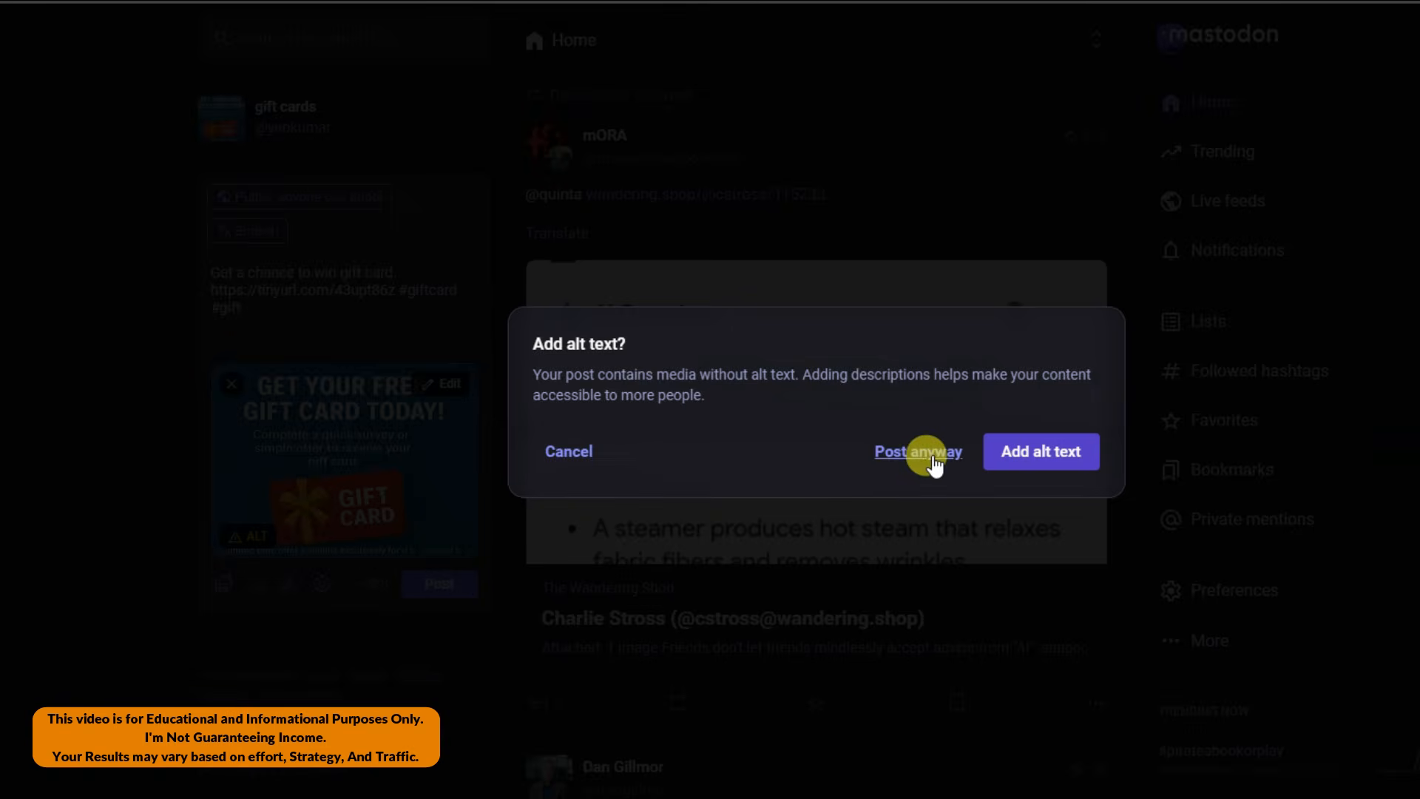
click(915, 452)
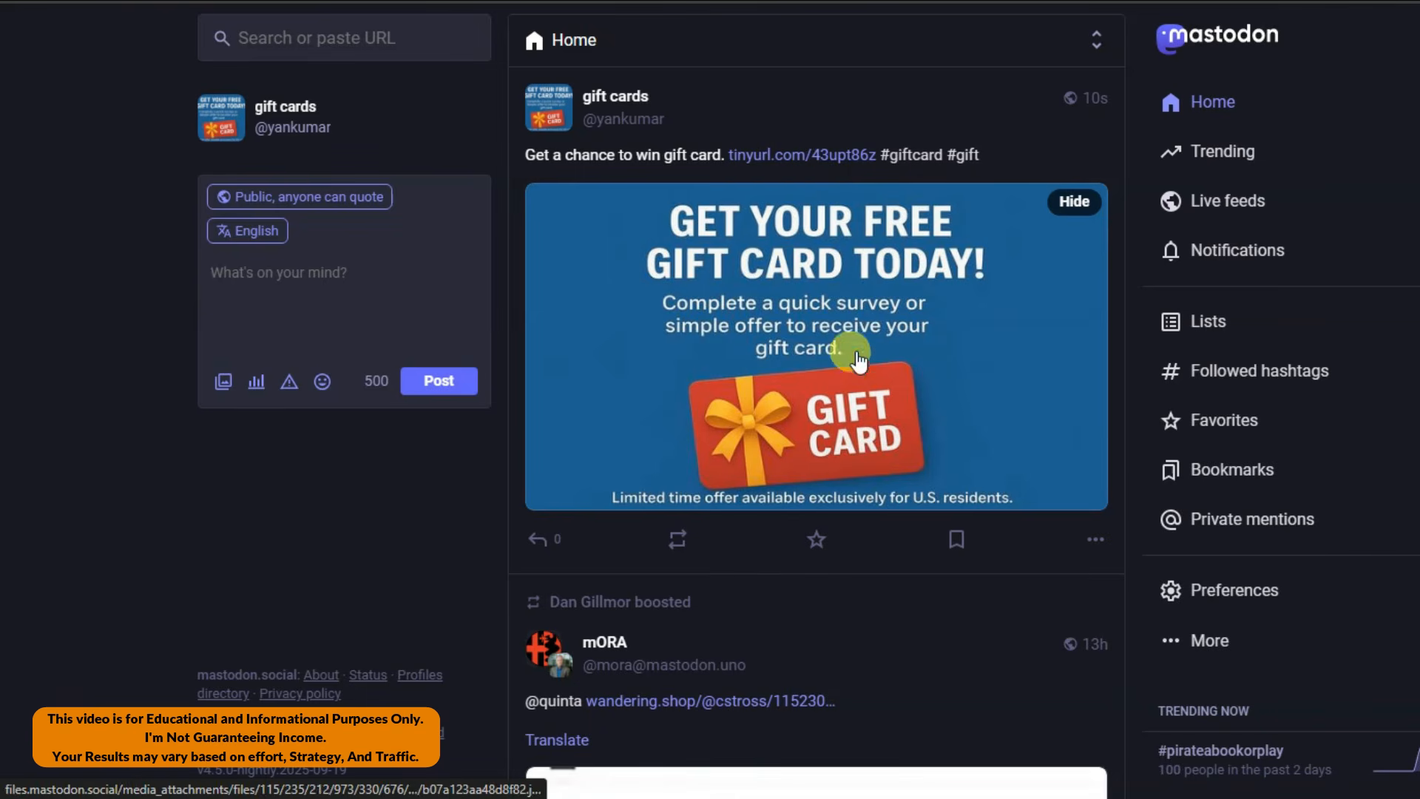
Step: Open the published post's short link and examine the landing page's headline, gift card offers and Walmart eligibility note
click(812, 156)
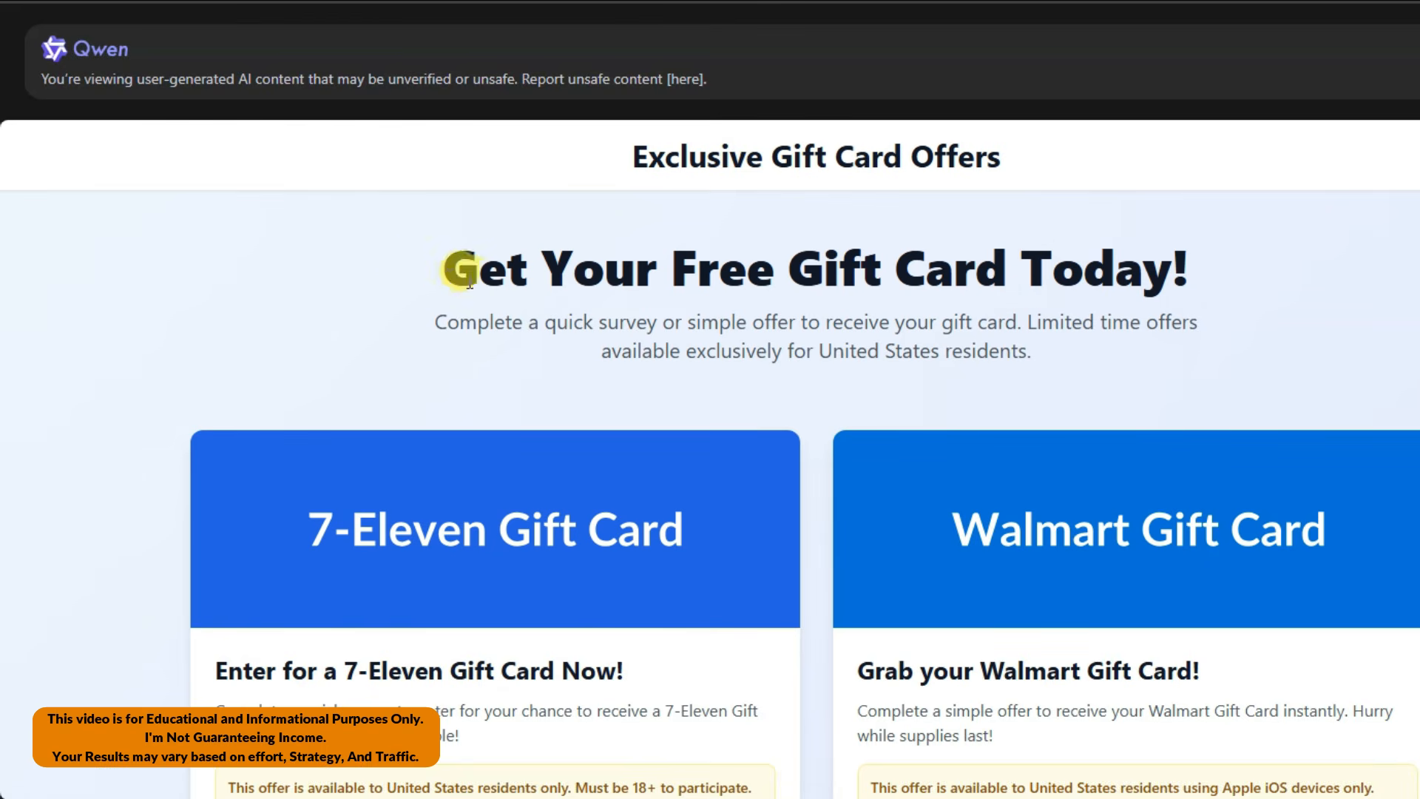
drag(448, 275, 1179, 273)
click(1221, 400)
scroll(1221, 400, down, 4)
scroll(1207, 345, up, 4)
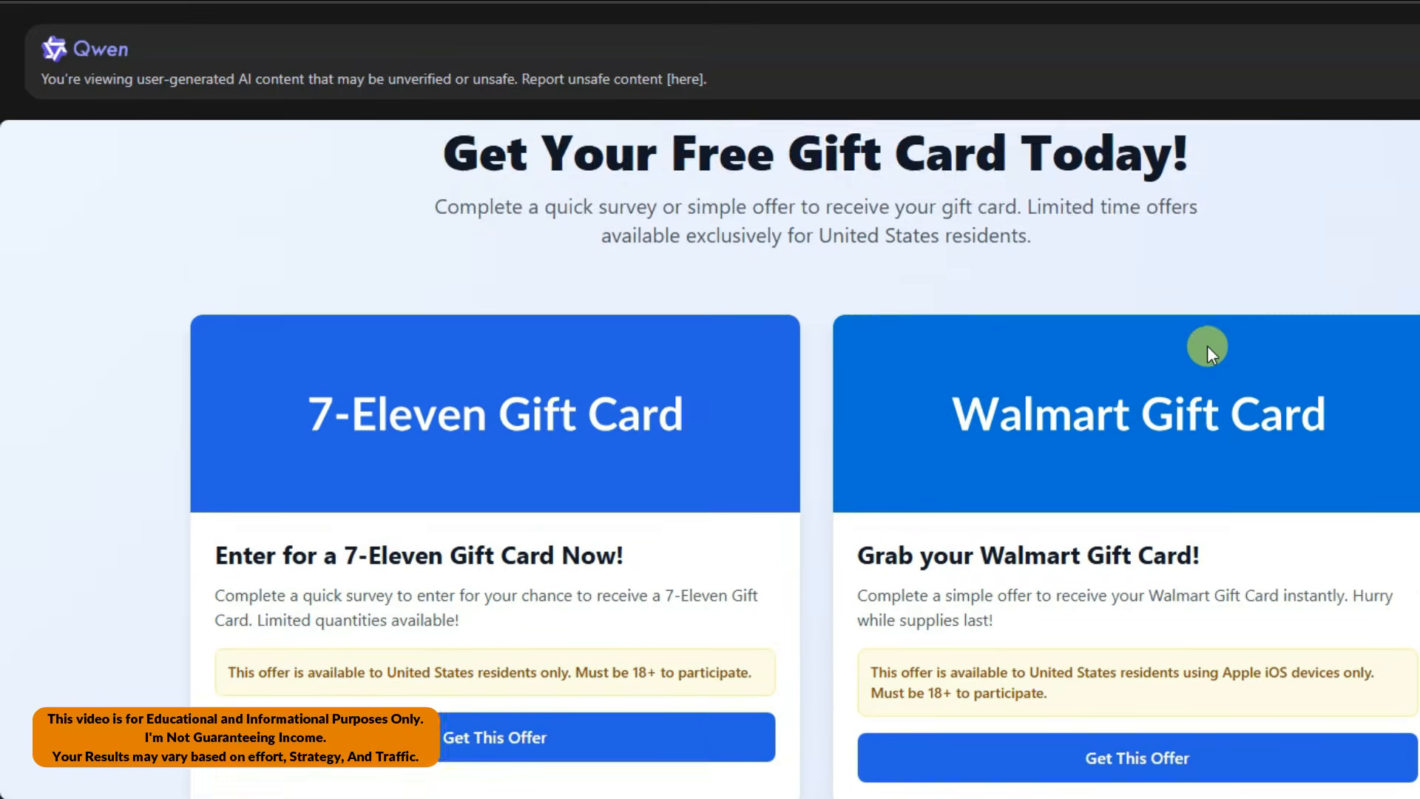
scroll(1209, 351, down, 3)
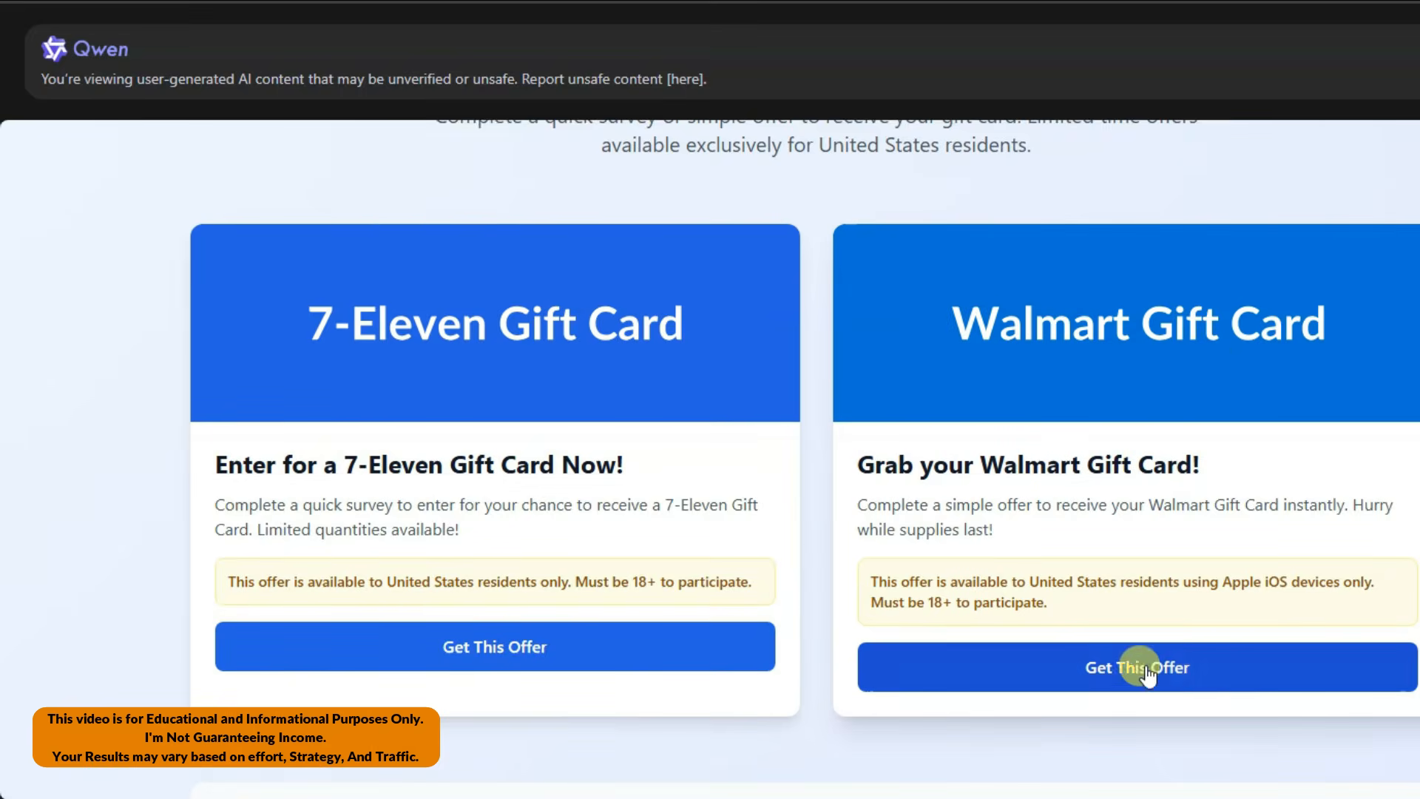
drag(1226, 585, 1291, 585)
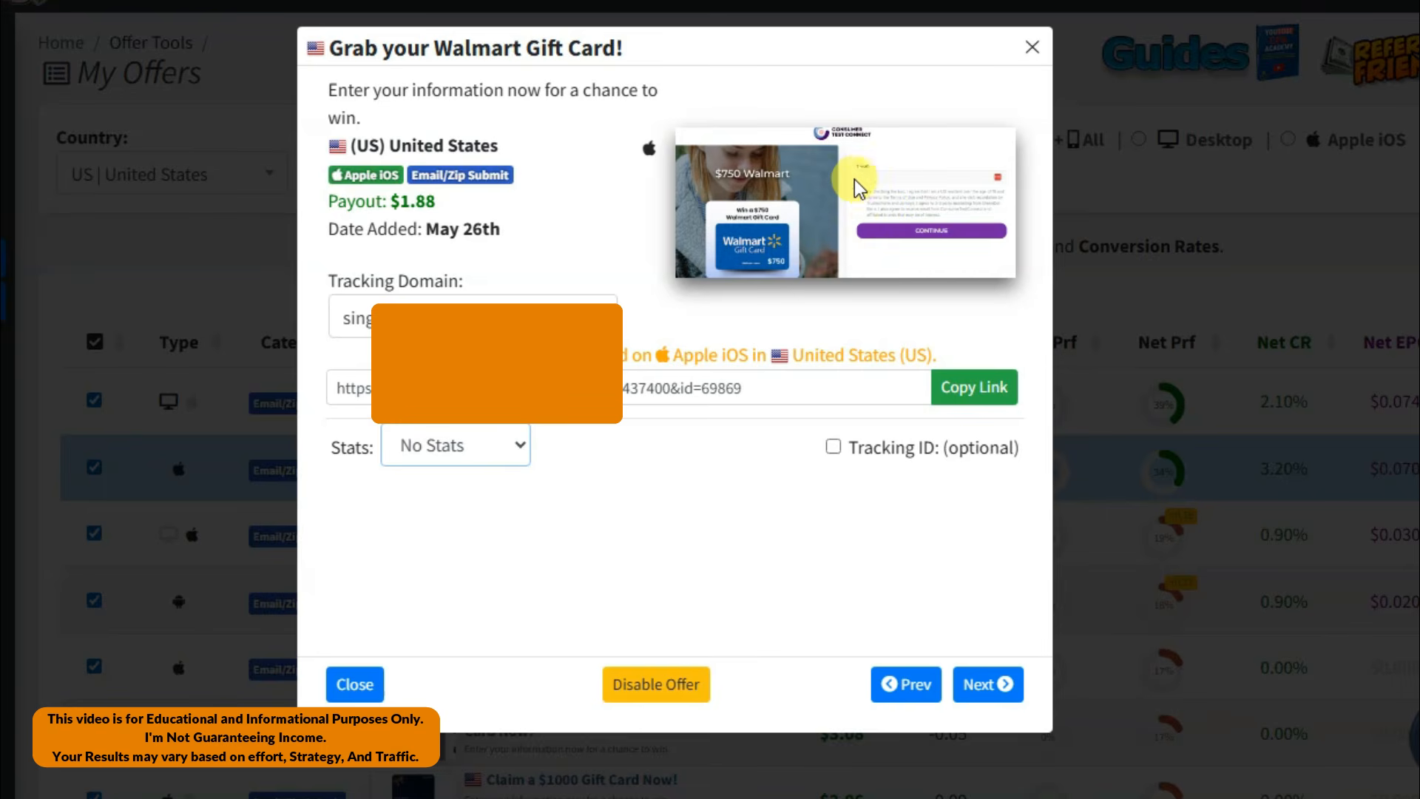
Step: Switch to the affiliate network's My Offers page and check the Walmart gift card offer's device, type and payout
click(570, 240)
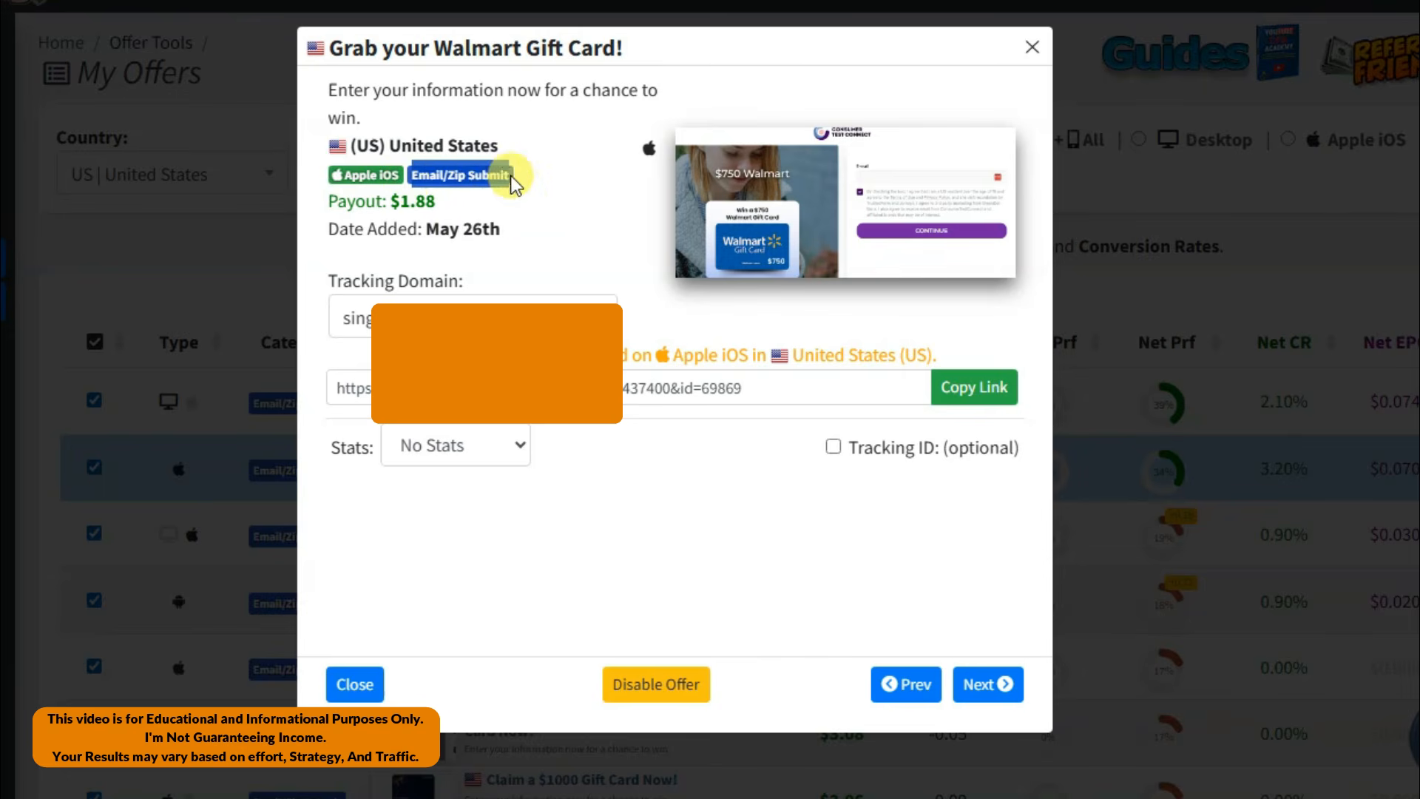
click(557, 184)
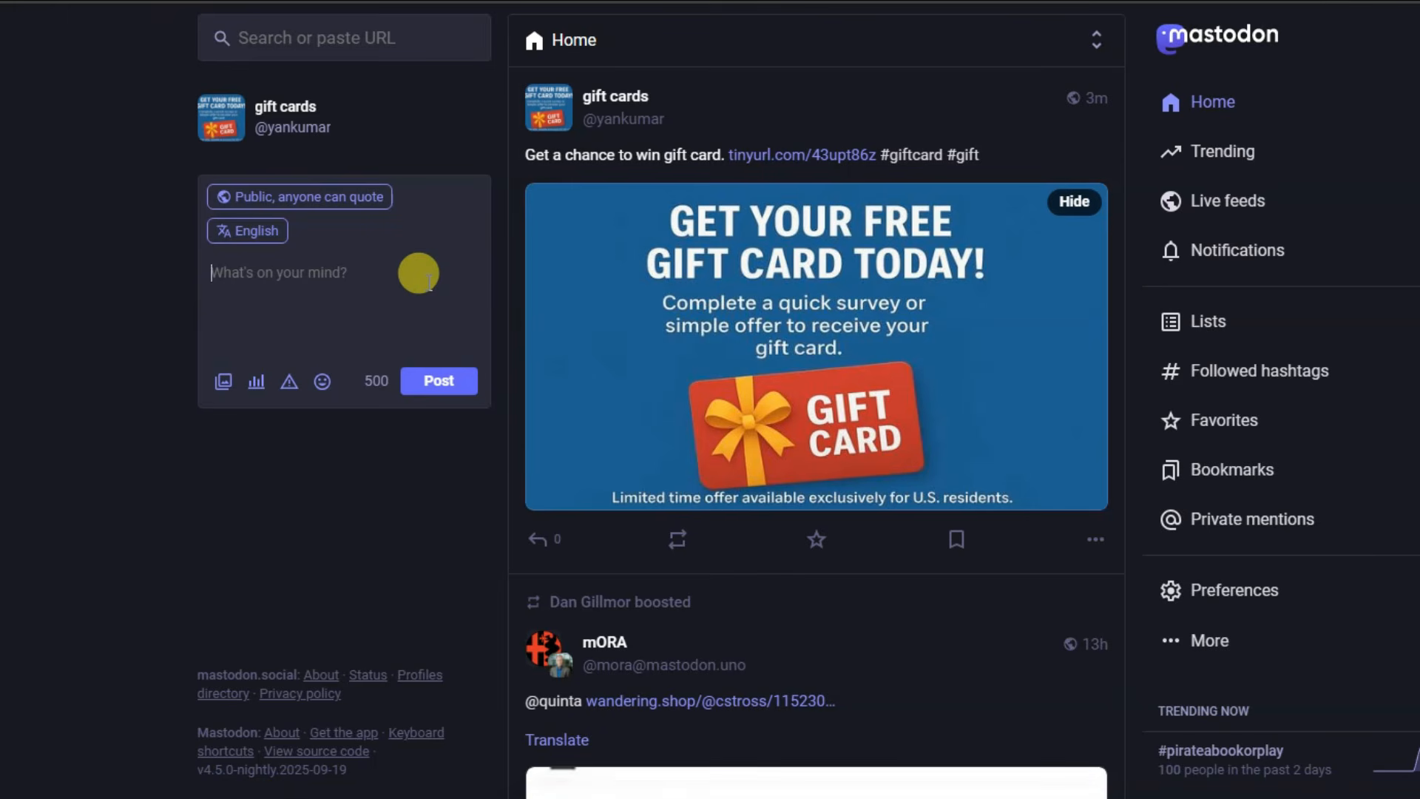
scroll(762, 413, down, 5)
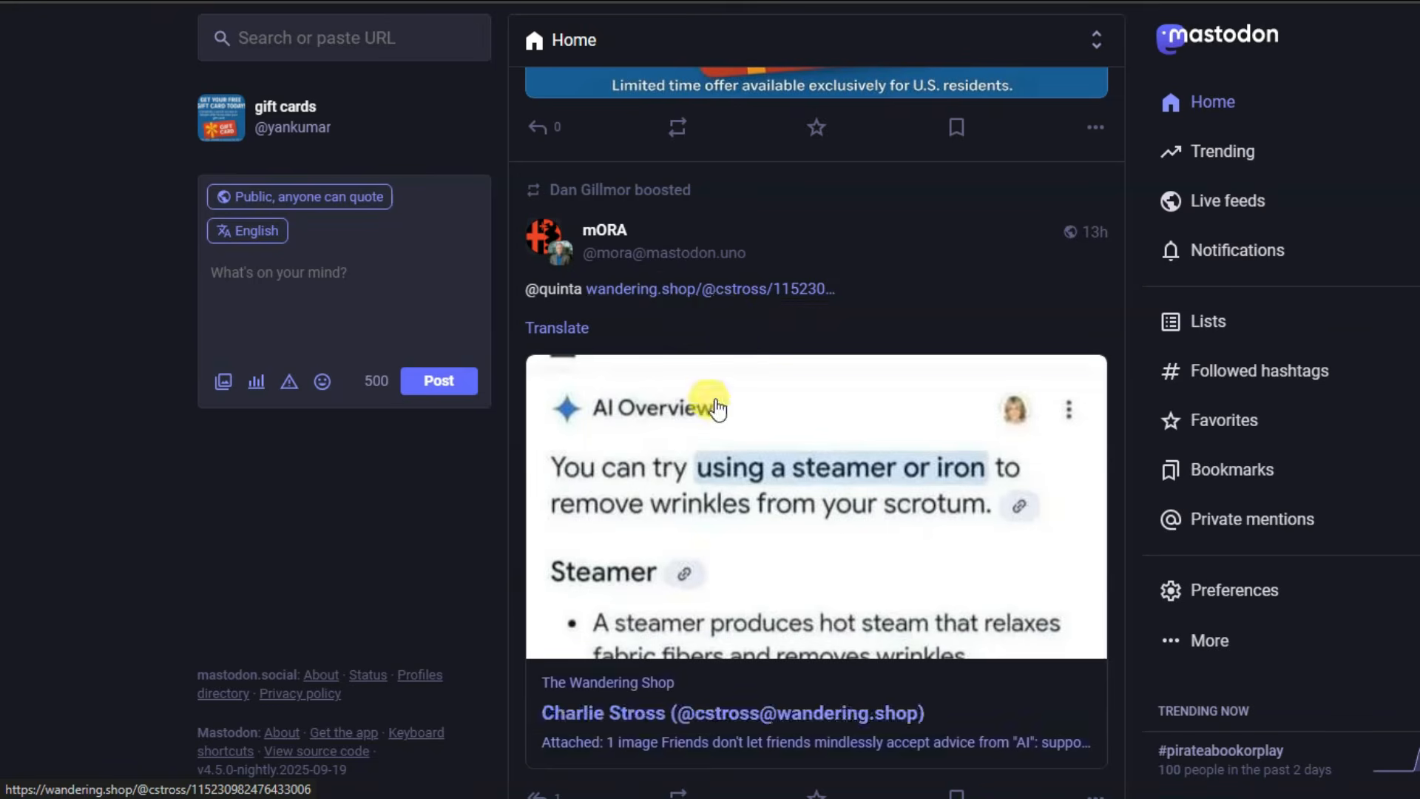
scroll(769, 333, down, 9)
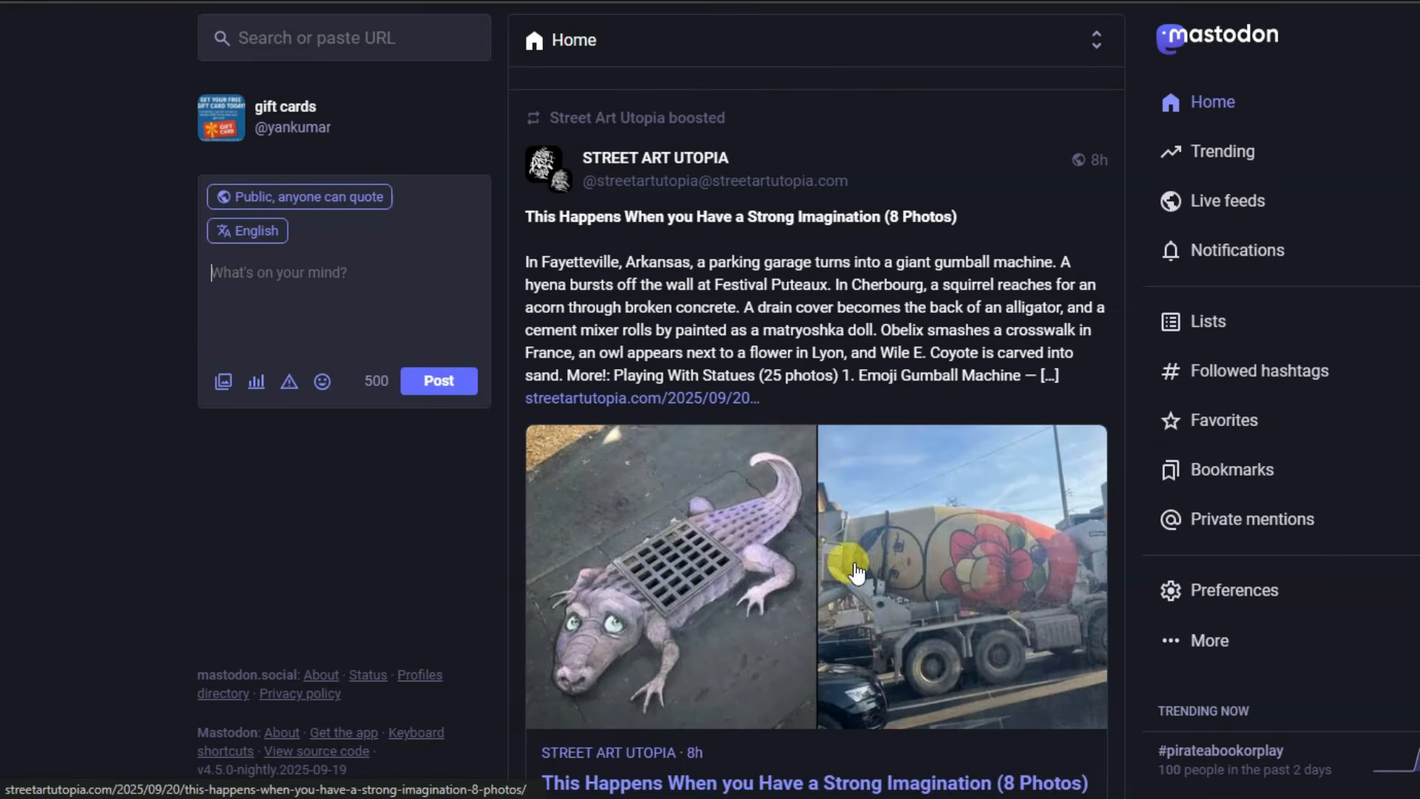